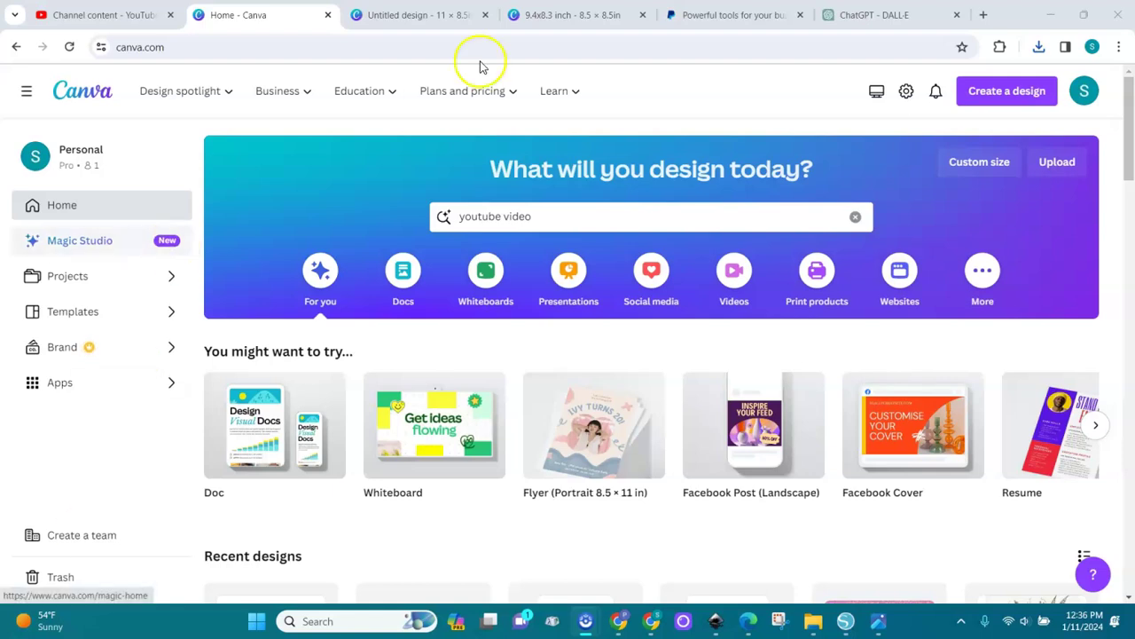
# - Create a blank 1920 × 1080 px YouTube Livestream Video design and briefly play its empty page
pyautogui.click(601, 220)
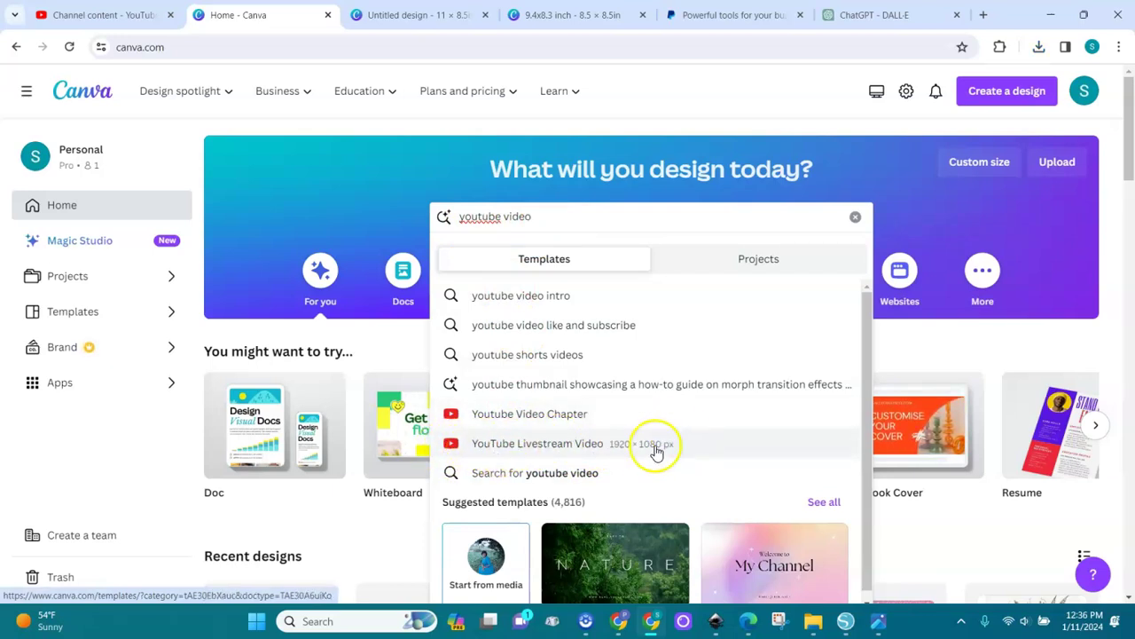
pyautogui.click(628, 444)
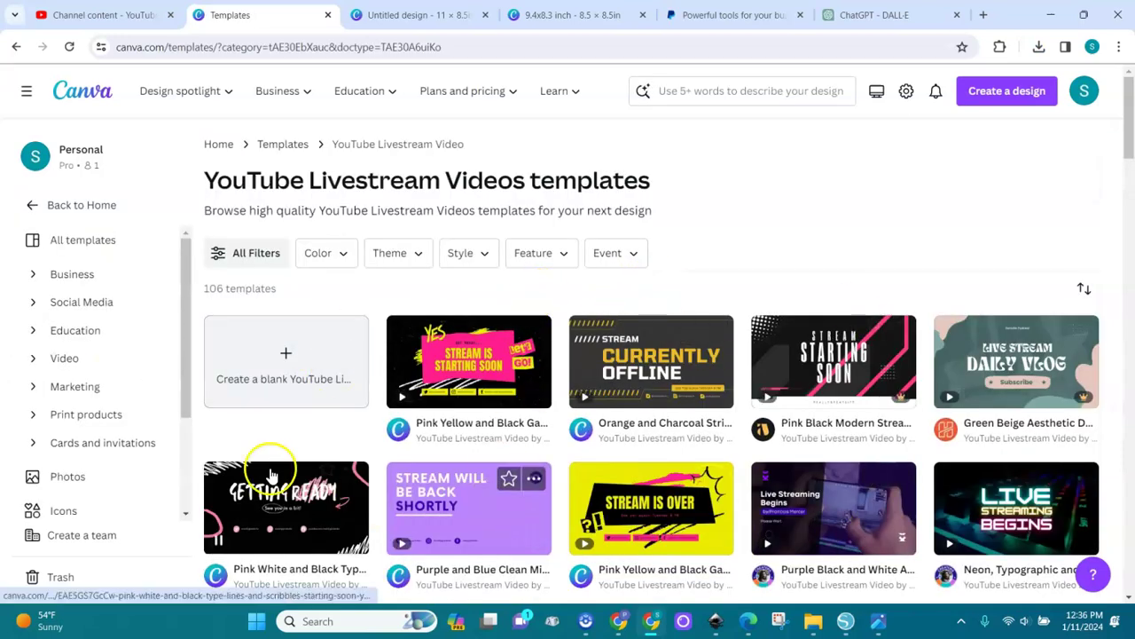
pyautogui.click(278, 377)
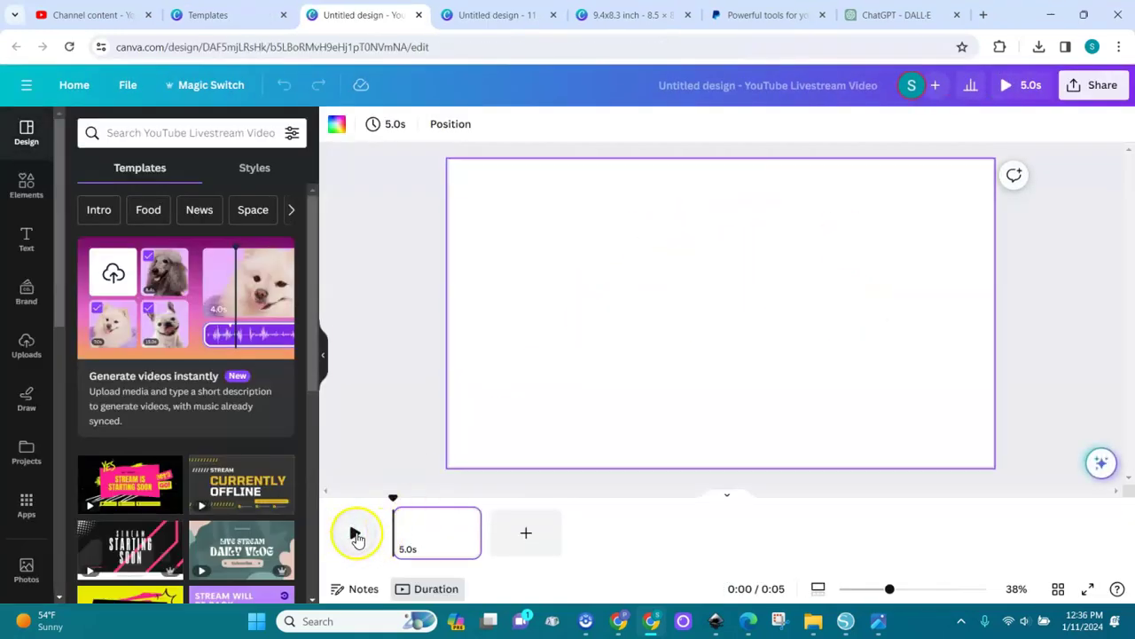
pyautogui.click(349, 539)
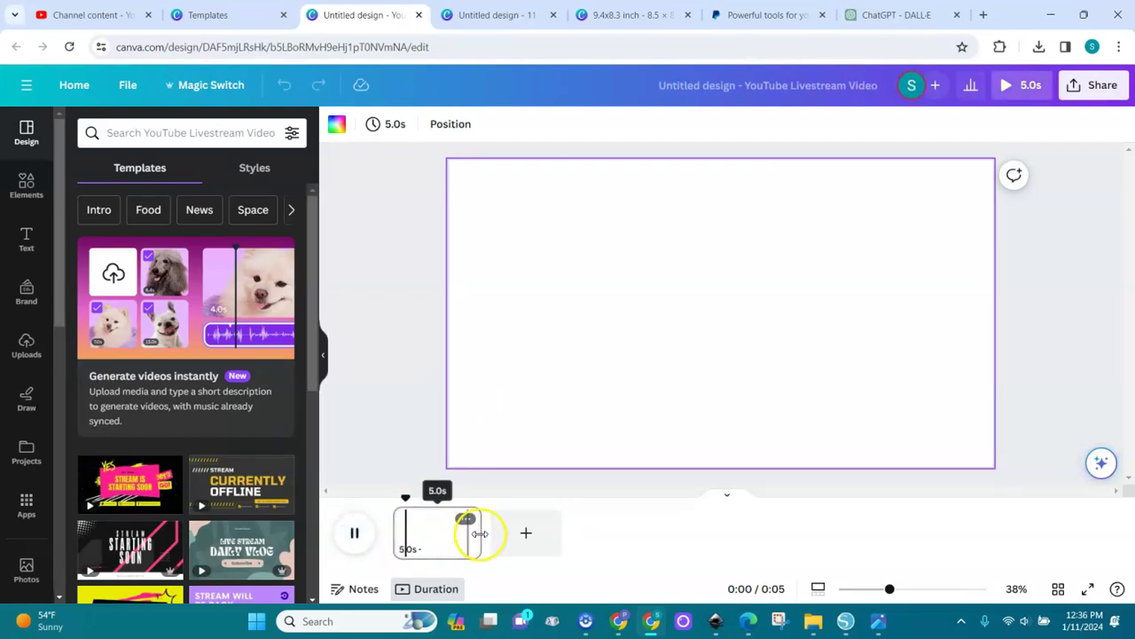
pyautogui.click(367, 529)
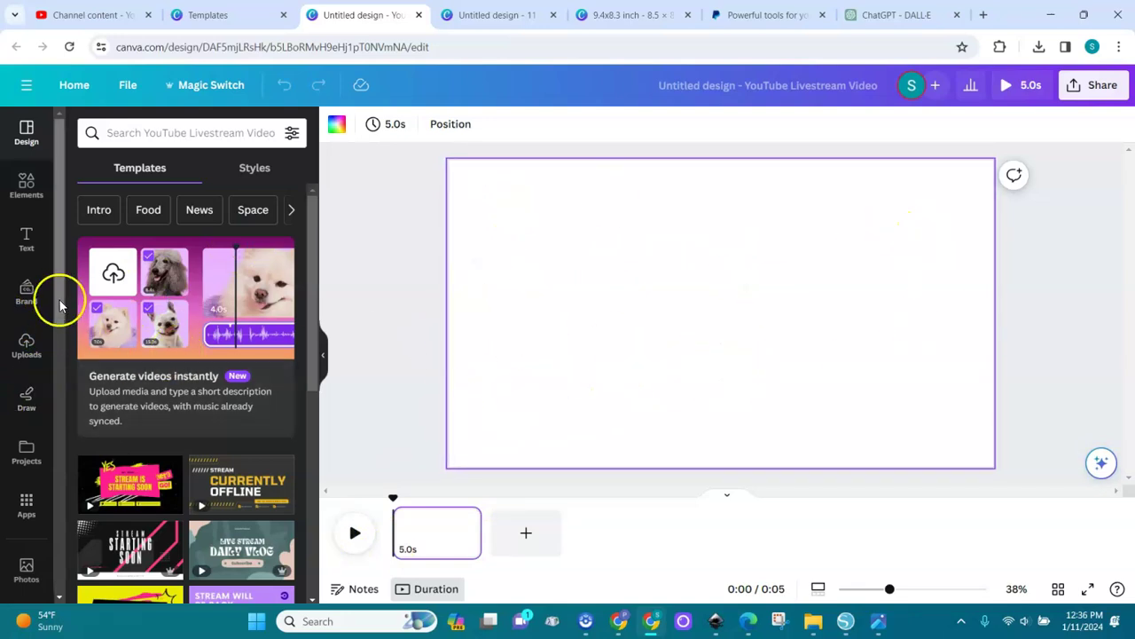
# - Find and open the D-ID AI Presenters app, and look at its audio upload option before returning to text entry
pyautogui.click(26, 504)
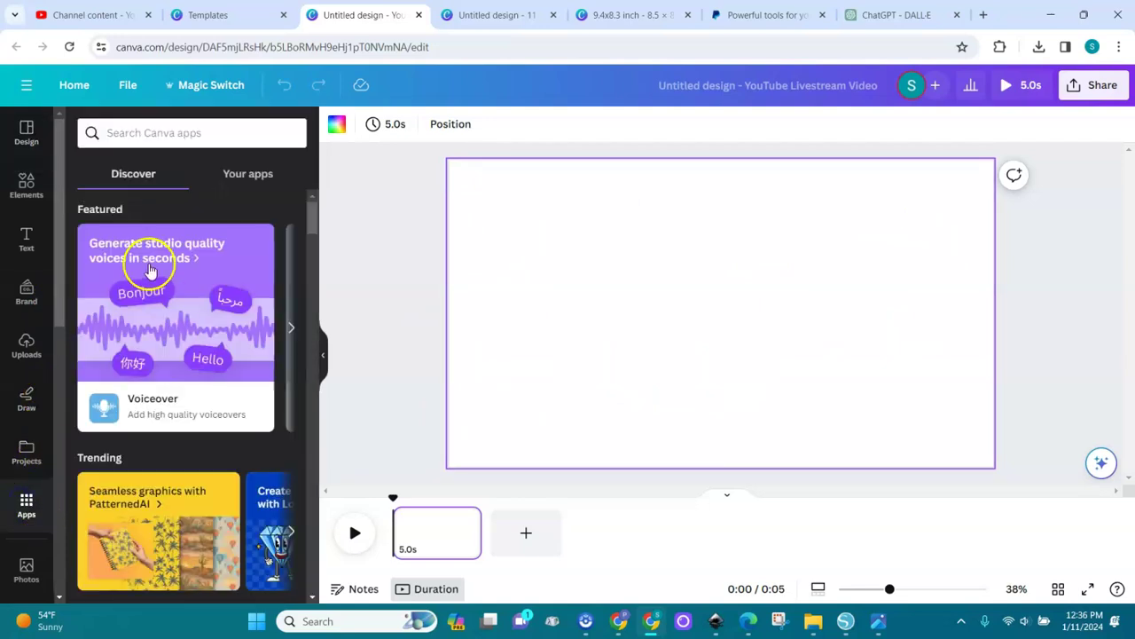
pyautogui.click(168, 132)
pyautogui.write('d')
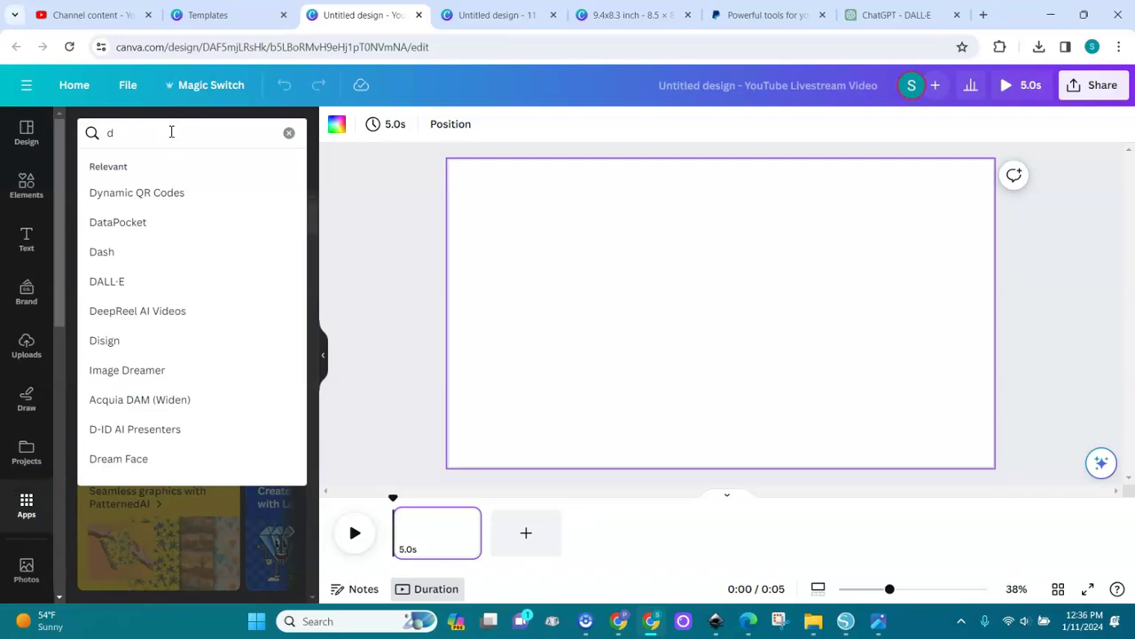
pyautogui.write('-')
pyautogui.click(124, 192)
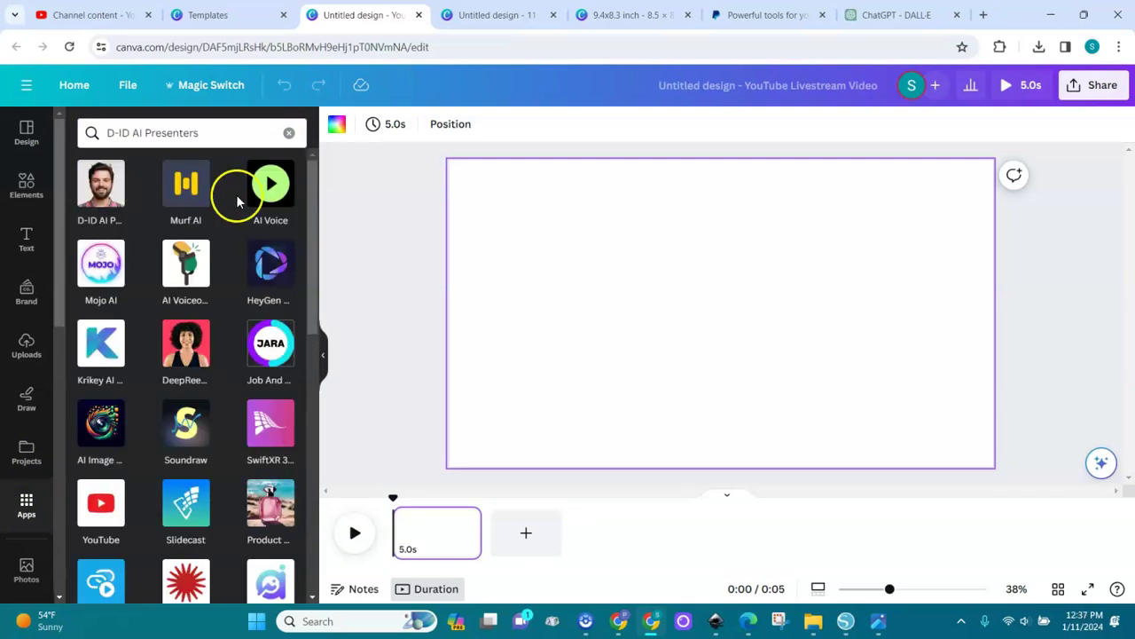
pyautogui.click(107, 203)
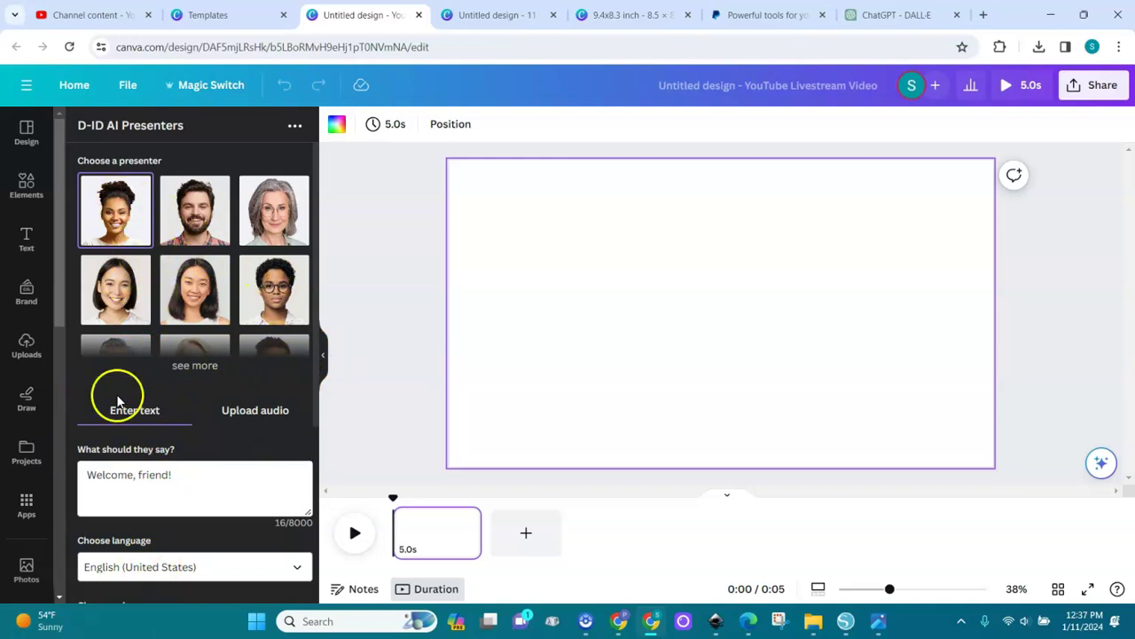
pyautogui.click(256, 413)
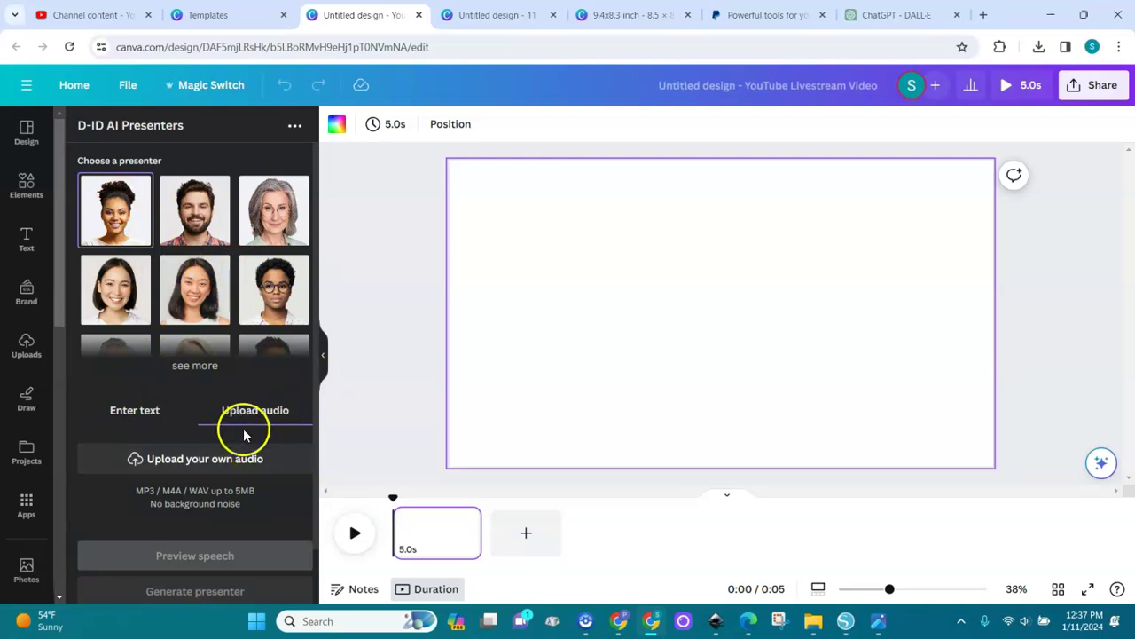
pyautogui.click(136, 411)
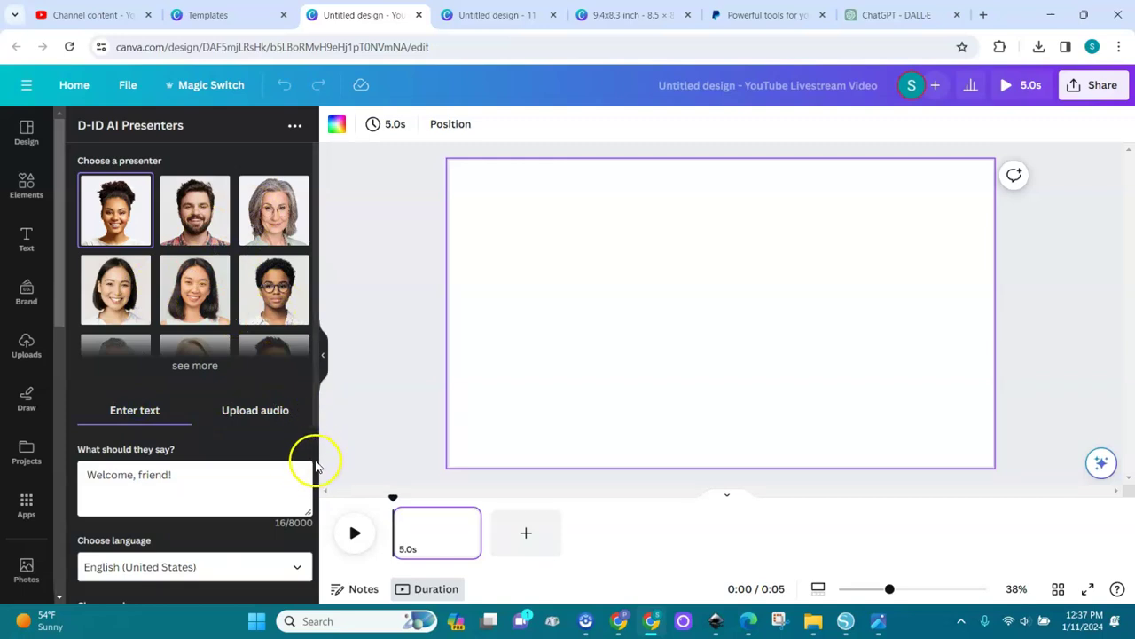
# - Connect the D-ID AI Presenters app to a D-ID account by signing in with the Google account
pyautogui.scroll(-5, 315, 466)
pyautogui.click(295, 125)
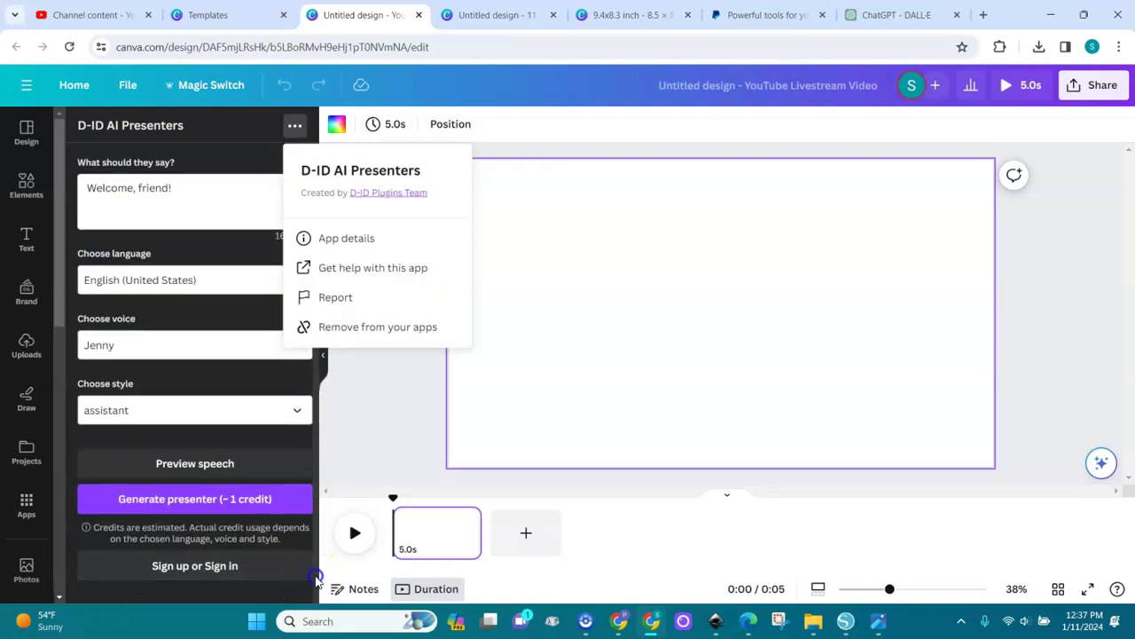
pyautogui.click(180, 568)
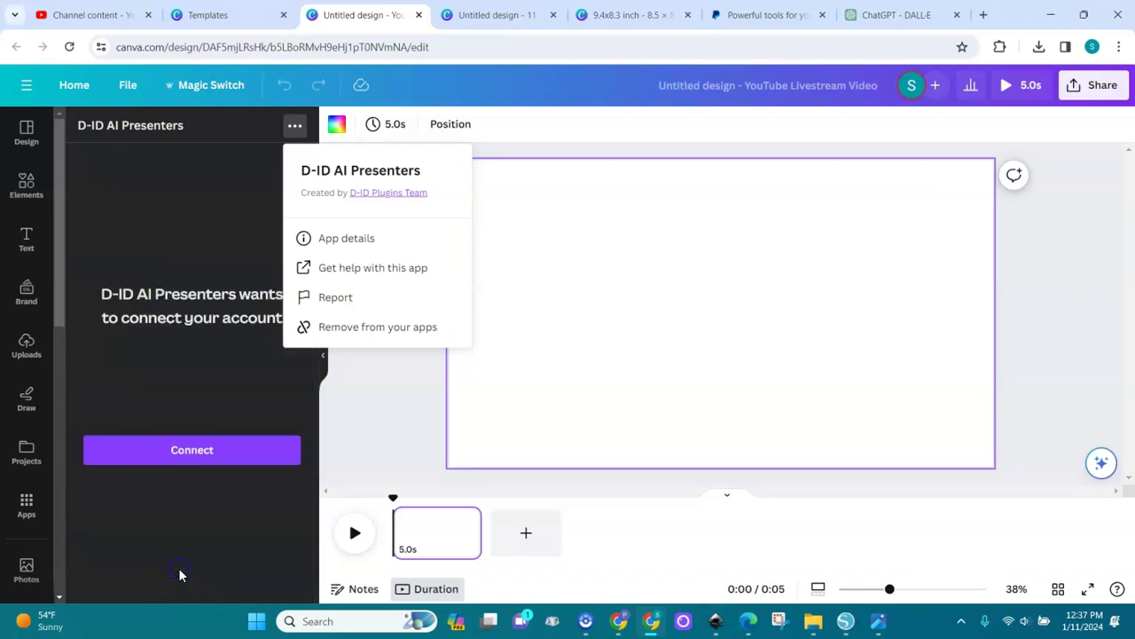
pyautogui.click(205, 459)
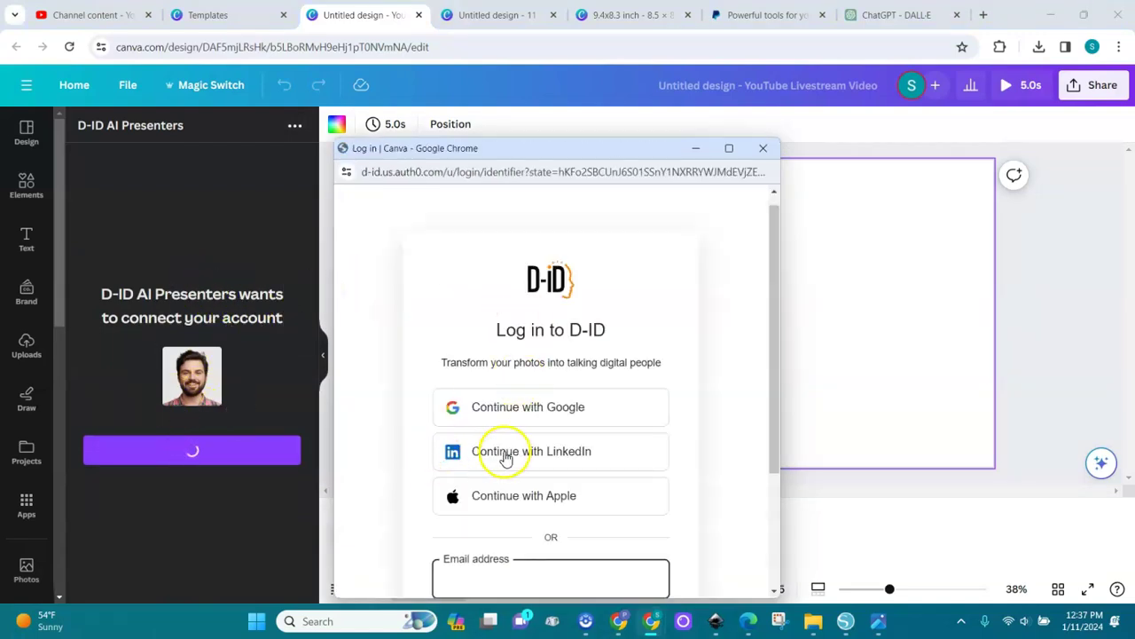
pyautogui.click(535, 407)
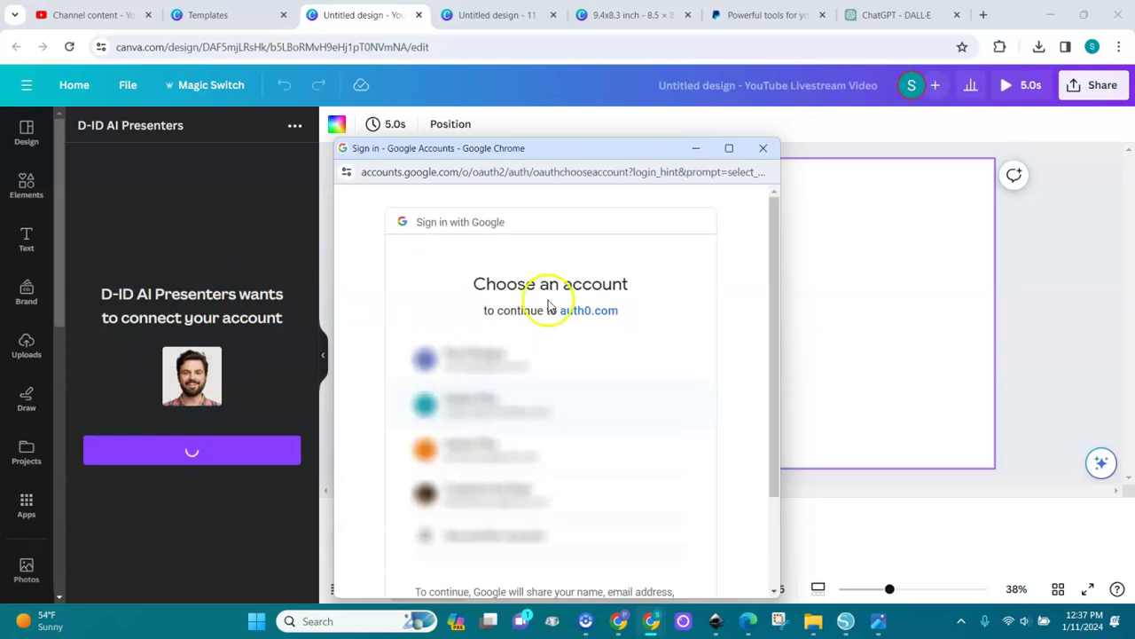
pyautogui.click(457, 372)
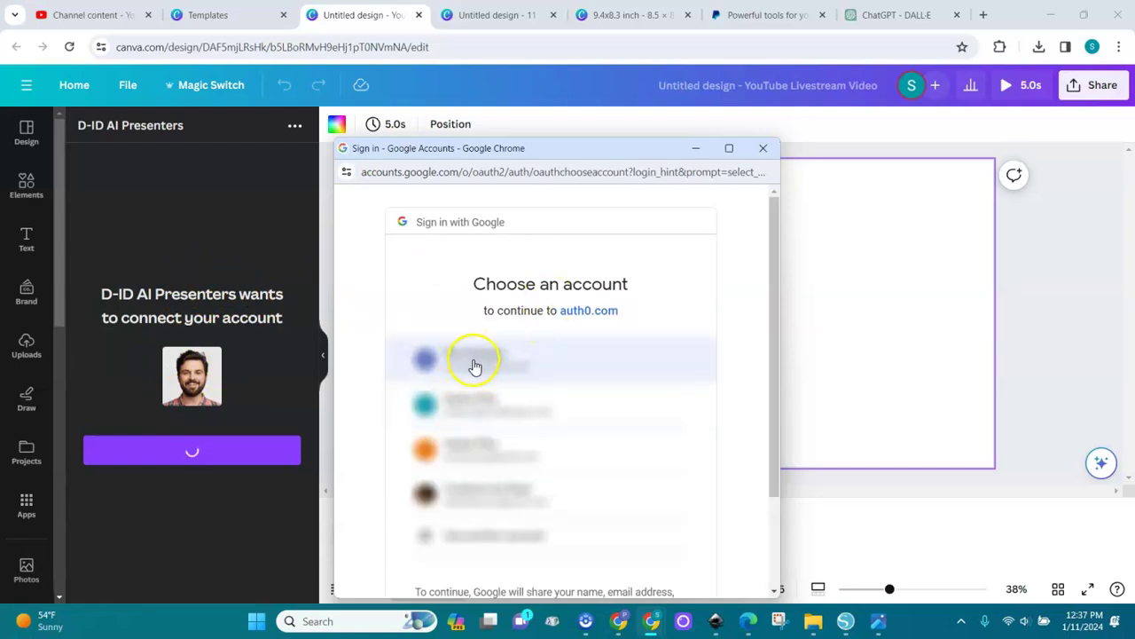
pyautogui.click(473, 410)
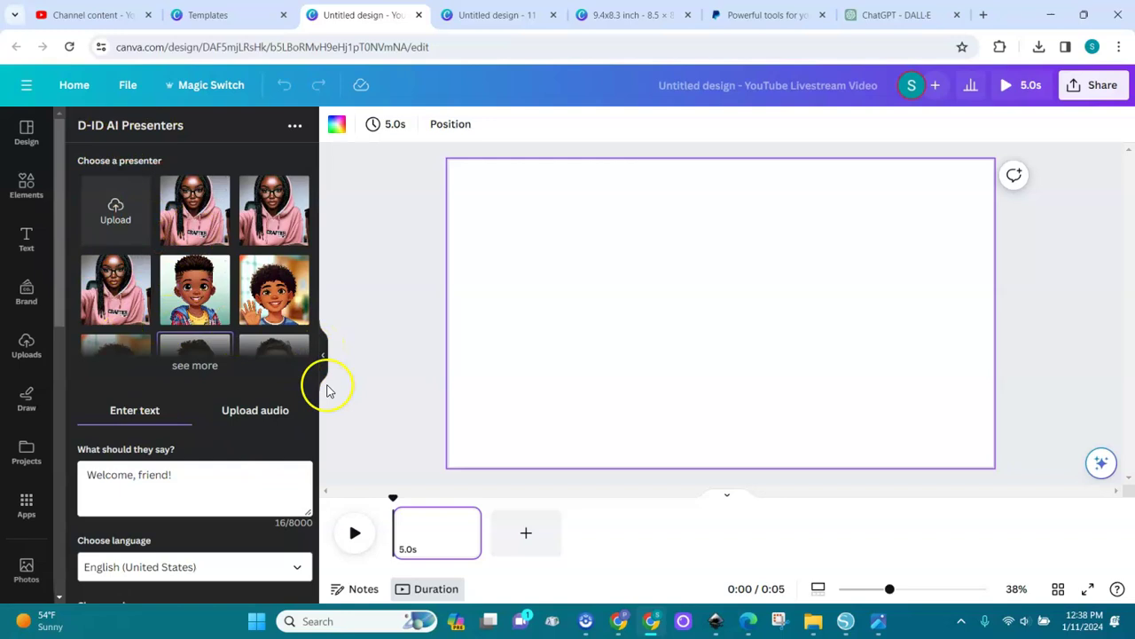
# - Upload the newest PNG image from the Downloads folder as a custom presenter in D-ID AI Presenters
pyautogui.moveTo(318, 371); pyautogui.dragTo(312, 597)
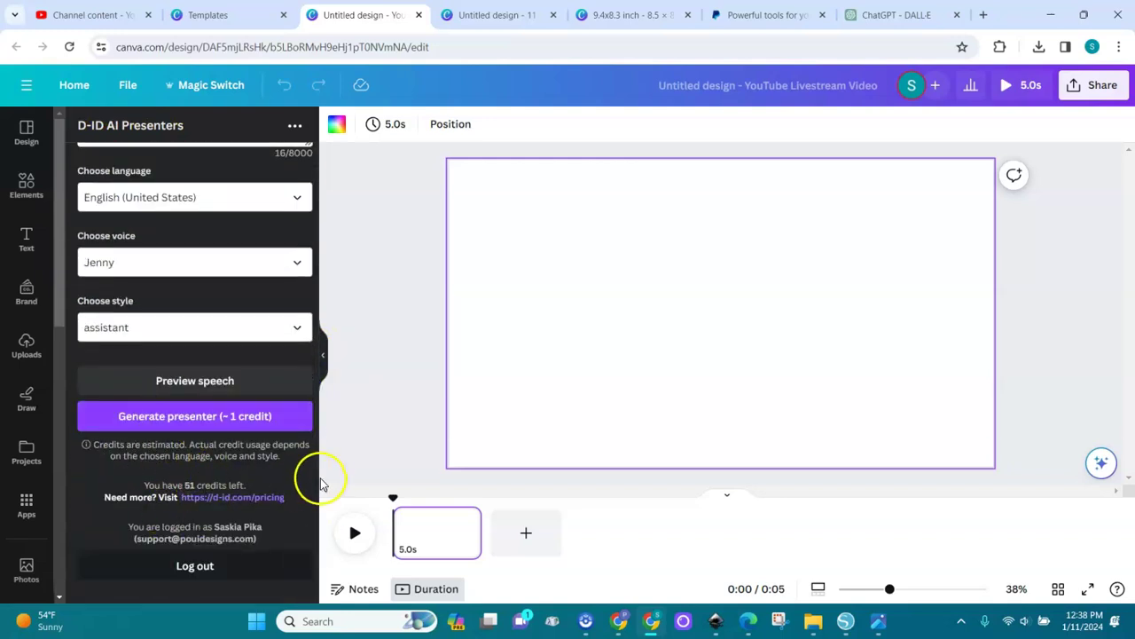
pyautogui.moveTo(317, 478); pyautogui.dragTo(303, 231)
pyautogui.click(115, 213)
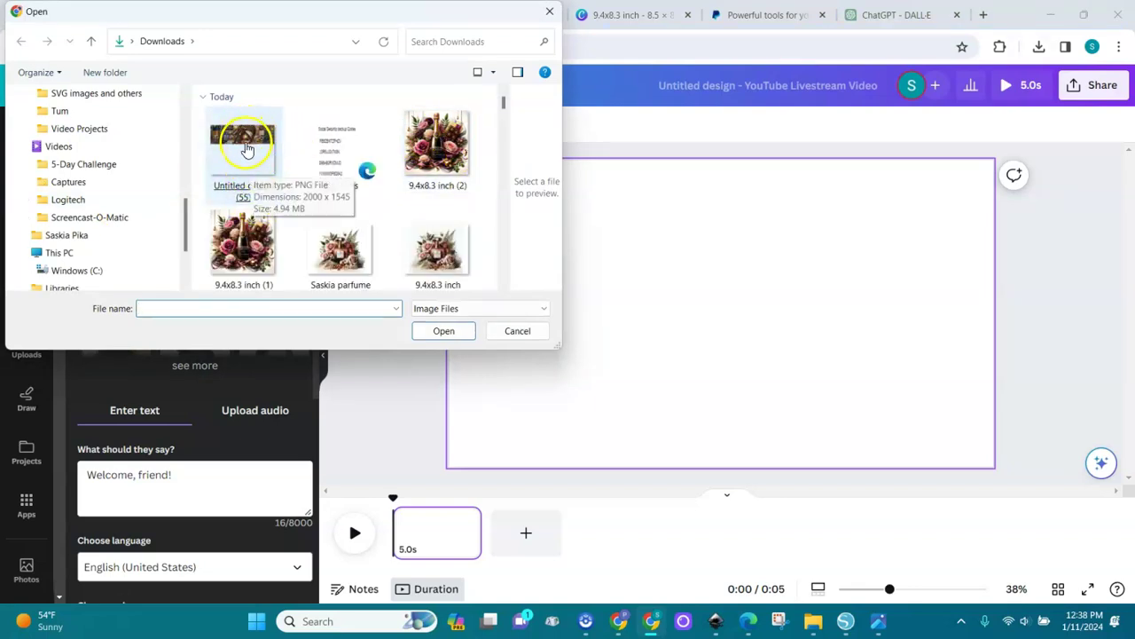
pyautogui.doubleClick(248, 145)
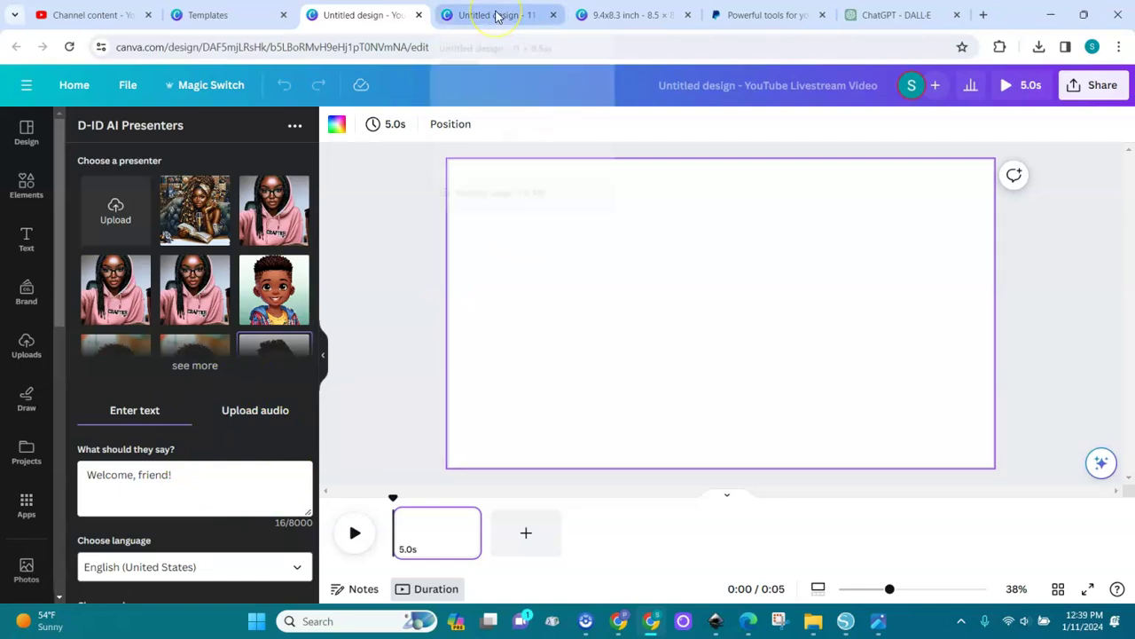
# - Switch to ChatGPT and send the prompt "give a short script for a video about self-care for women"
pyautogui.click(869, 18)
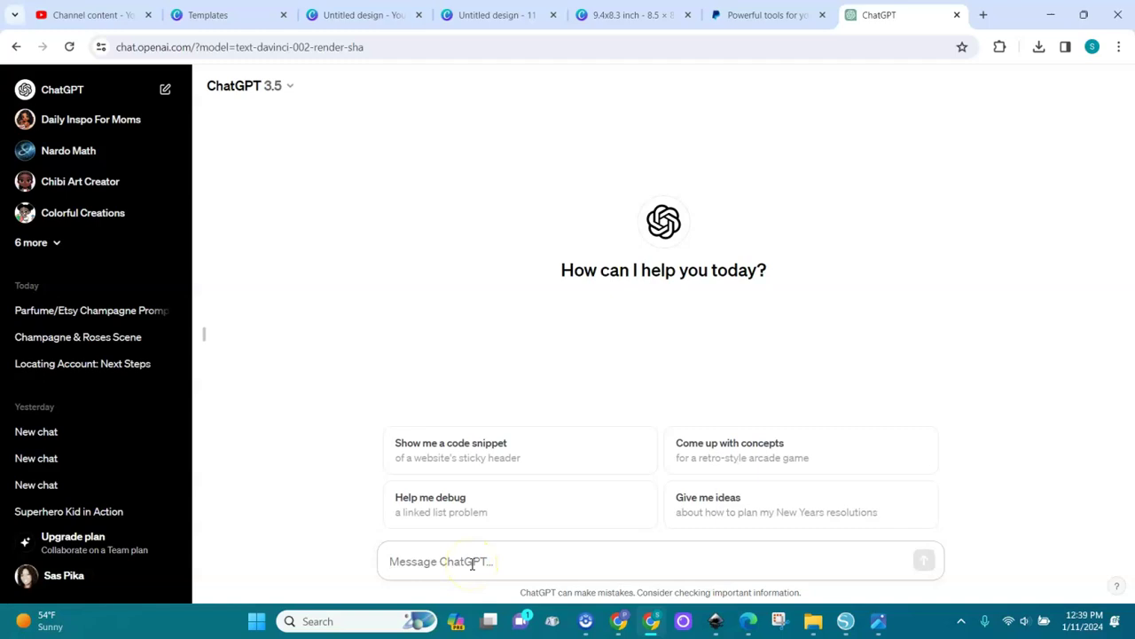
pyautogui.write('gi')
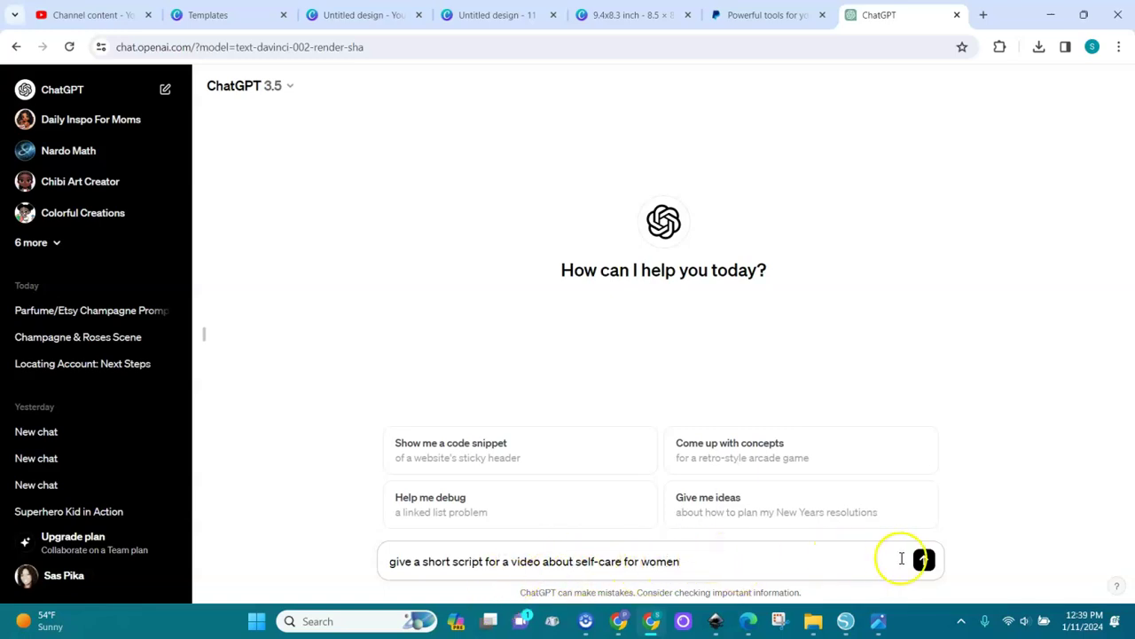
pyautogui.click(924, 561)
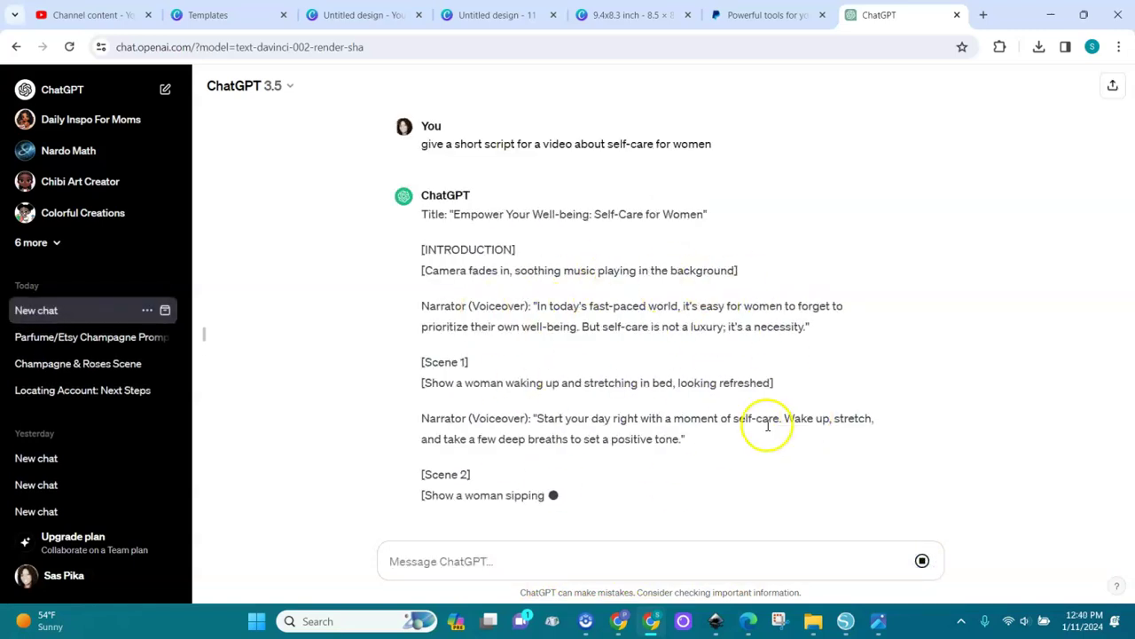
# - Review the generated self-care script and copy it from the title down to the closing narration
pyautogui.moveTo(1132, 411); pyautogui.dragTo(1119, 242)
pyautogui.moveTo(1116, 213); pyautogui.dragTo(1115, 297)
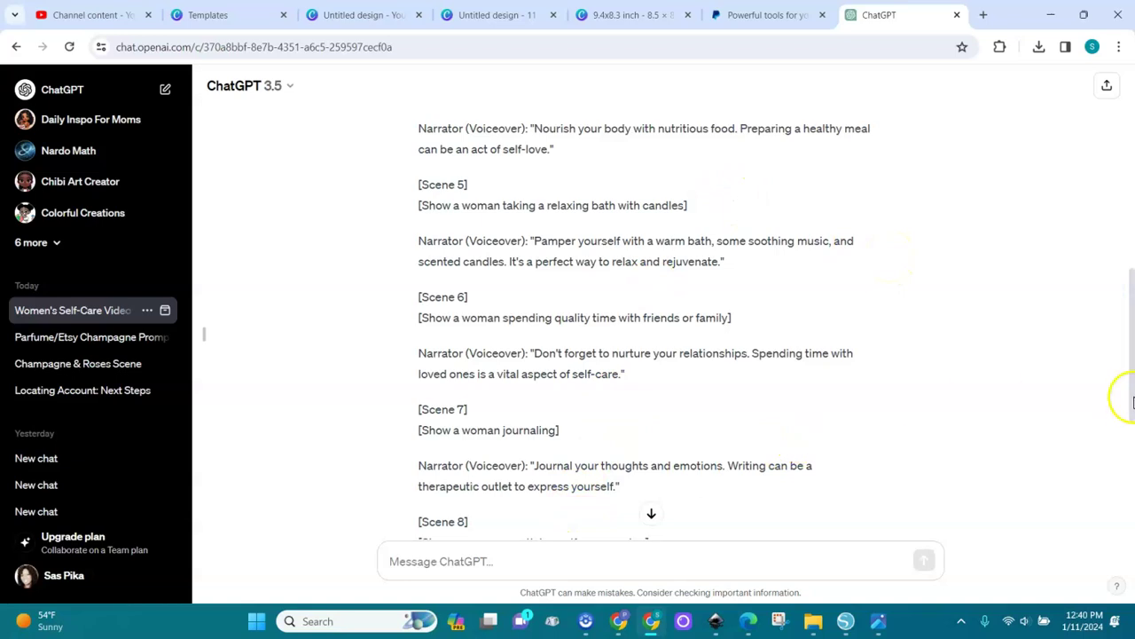
pyautogui.moveTo(1129, 390); pyautogui.dragTo(1121, 538)
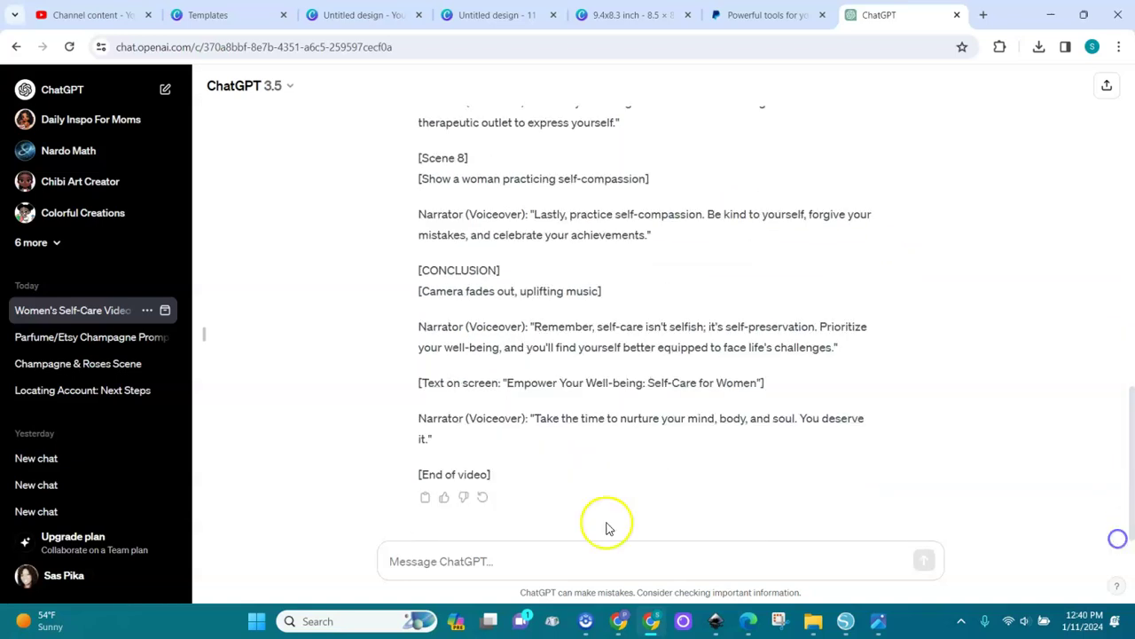
pyautogui.moveTo(433, 440); pyautogui.dragTo(412, 255)
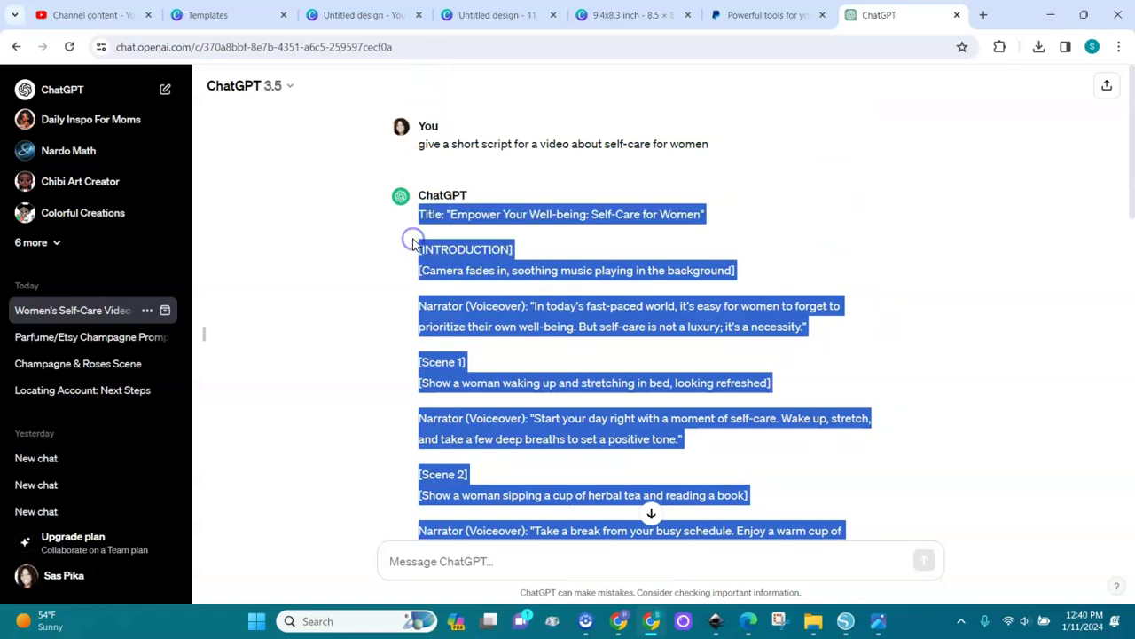
pyautogui.rightClick(472, 227)
pyautogui.click(497, 242)
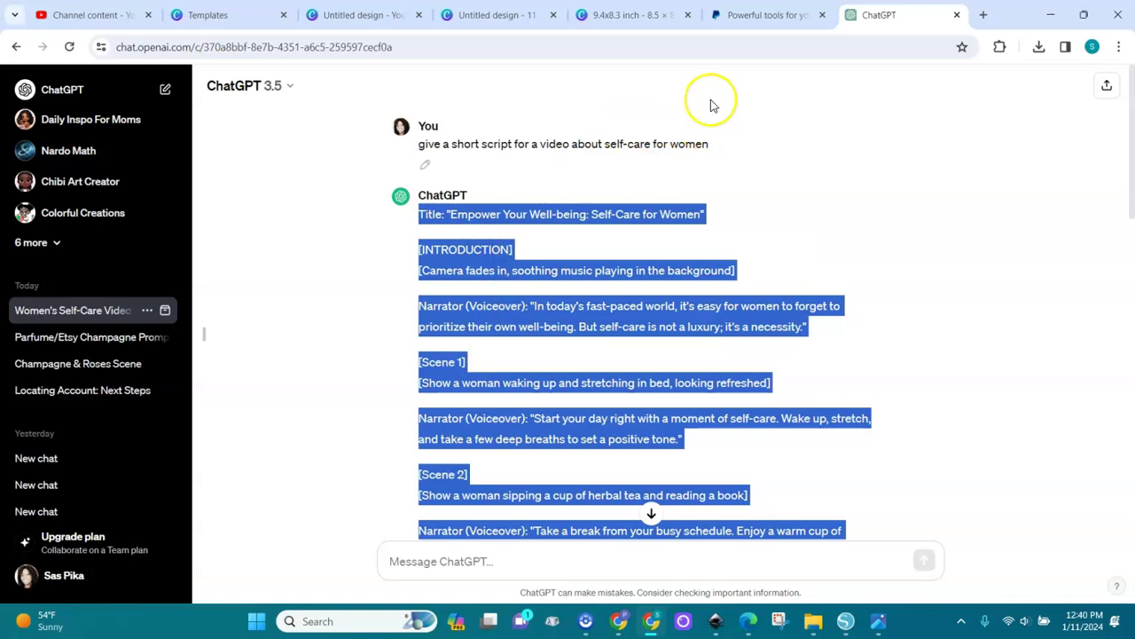
# - Open the ElevenLabs website in place of the PayPal page
pyautogui.click(760, 16)
pyautogui.click(612, 46)
pyautogui.write('ele')
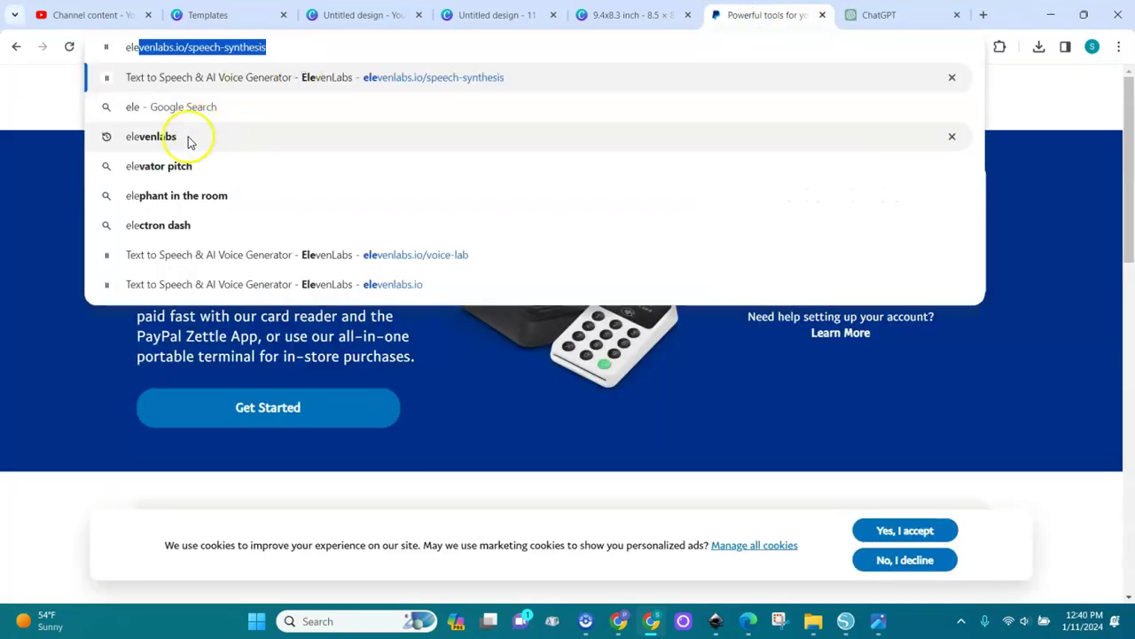
pyautogui.click(155, 140)
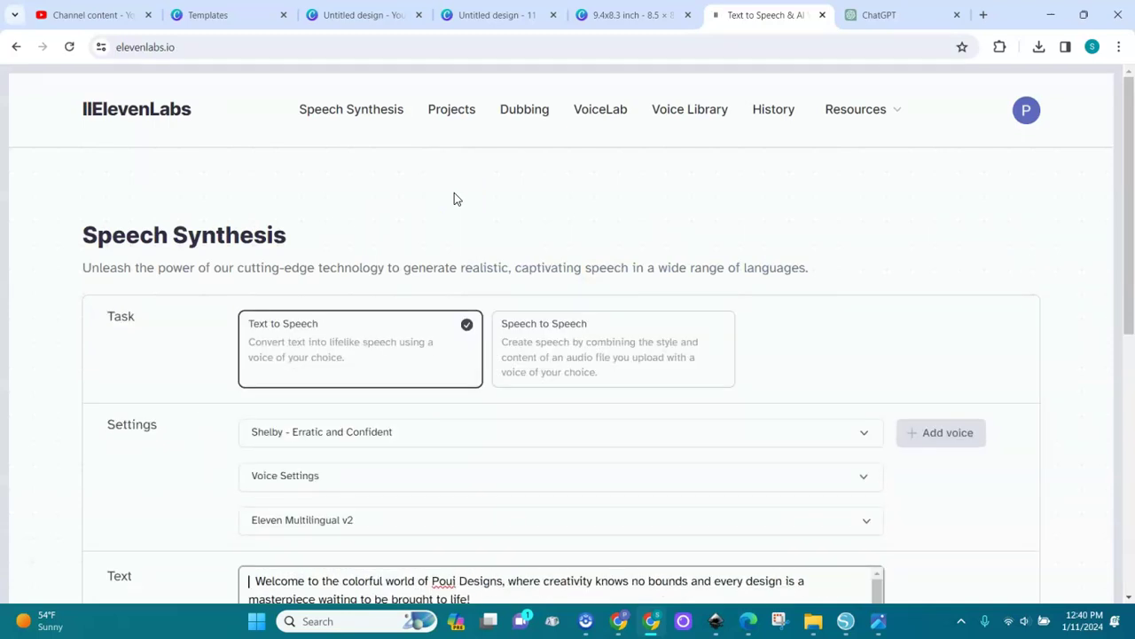
# - Play the sample of "Natasha - Valley girl" in the ElevenLabs Voice Library and add that voice to VoiceLab under its existing name
pyautogui.click(685, 120)
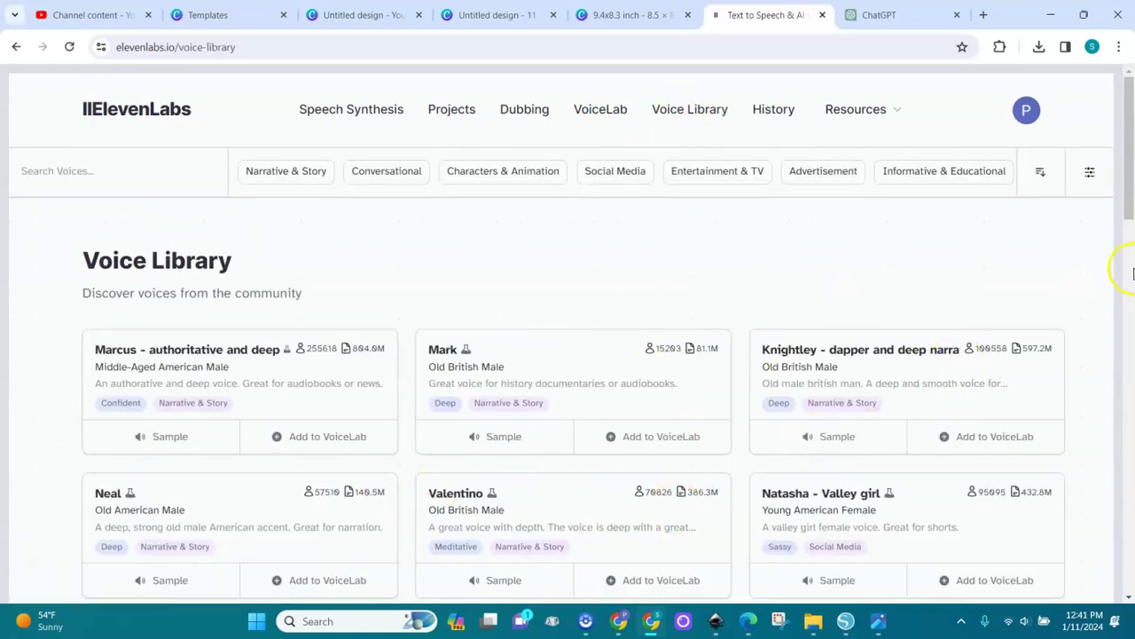
pyautogui.moveTo(1130, 213); pyautogui.dragTo(1129, 276)
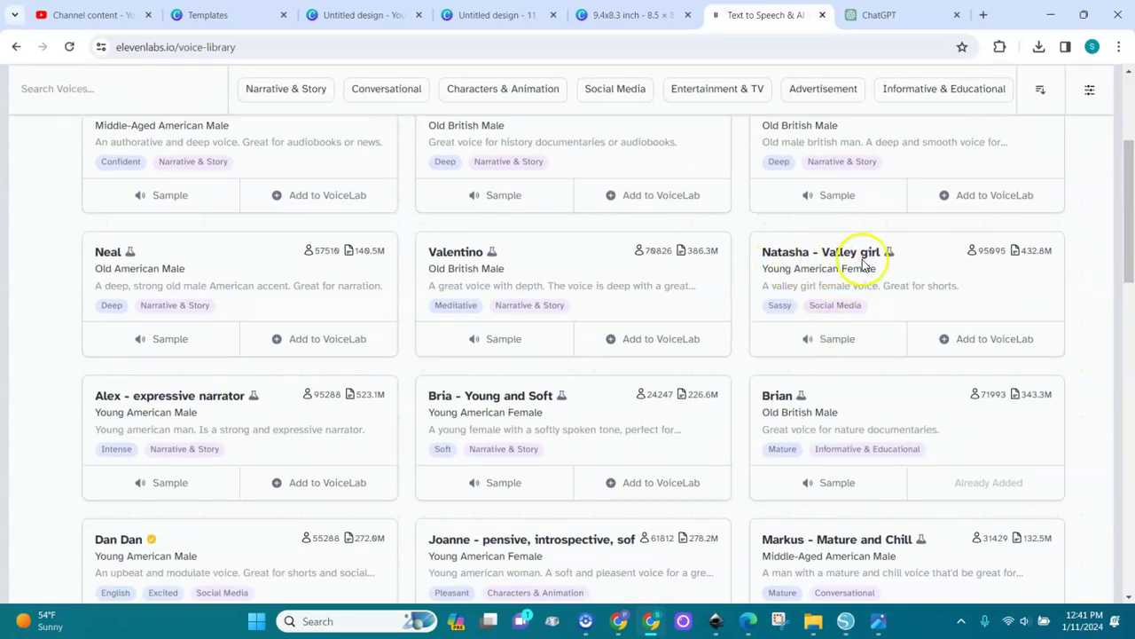
pyautogui.click(845, 341)
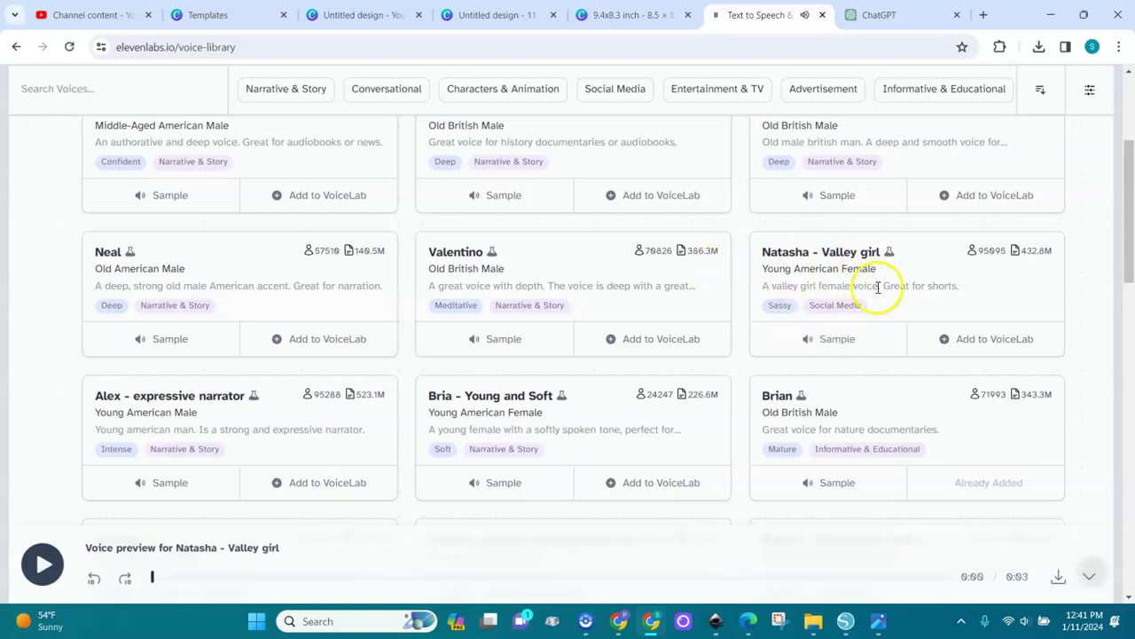
pyautogui.click(986, 341)
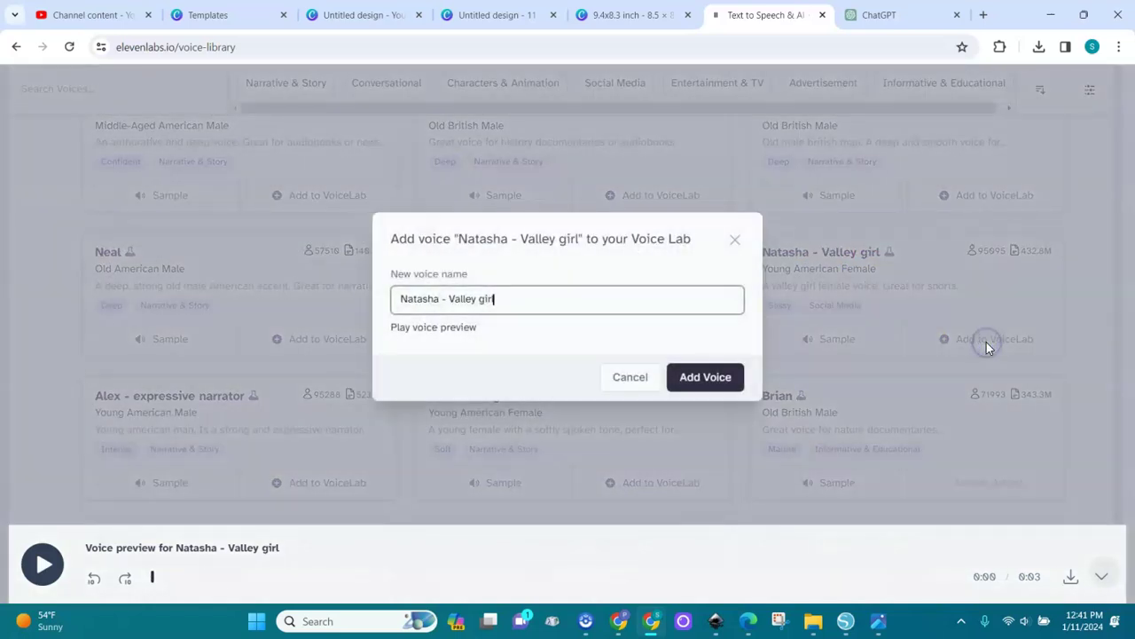
pyautogui.click(704, 376)
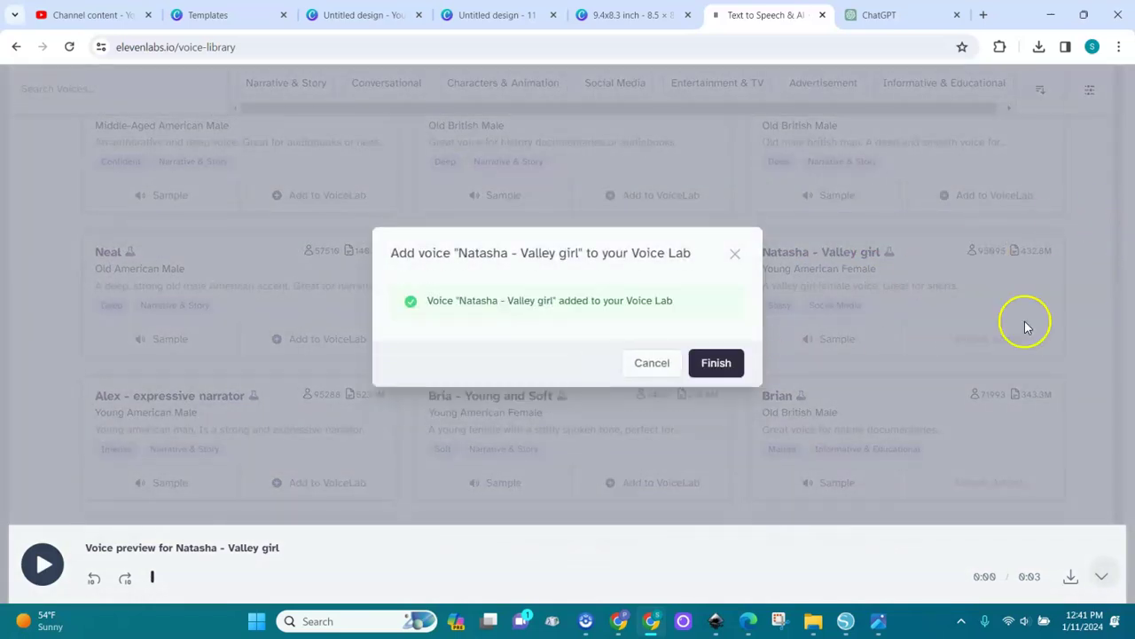
pyautogui.click(720, 366)
pyautogui.scroll(3, 1131, 267)
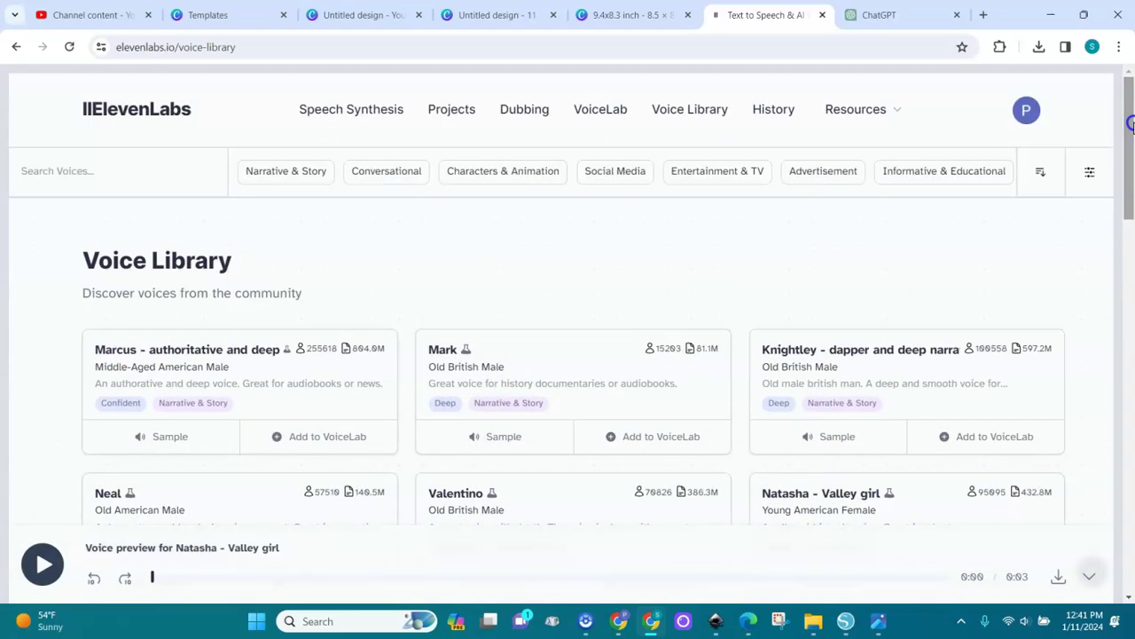
# - Open VoiceLab, check the details of "Natasha - Valley girl" without changing them, and use that voice for speech synthesis
pyautogui.click(609, 112)
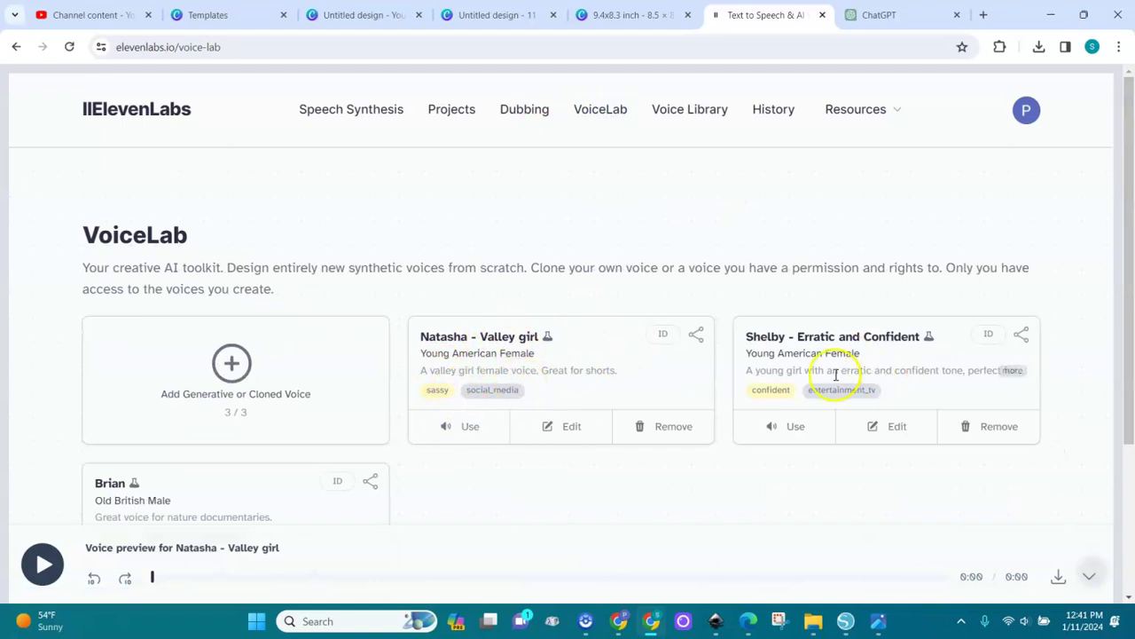
pyautogui.moveTo(1124, 222); pyautogui.dragTo(1128, 310)
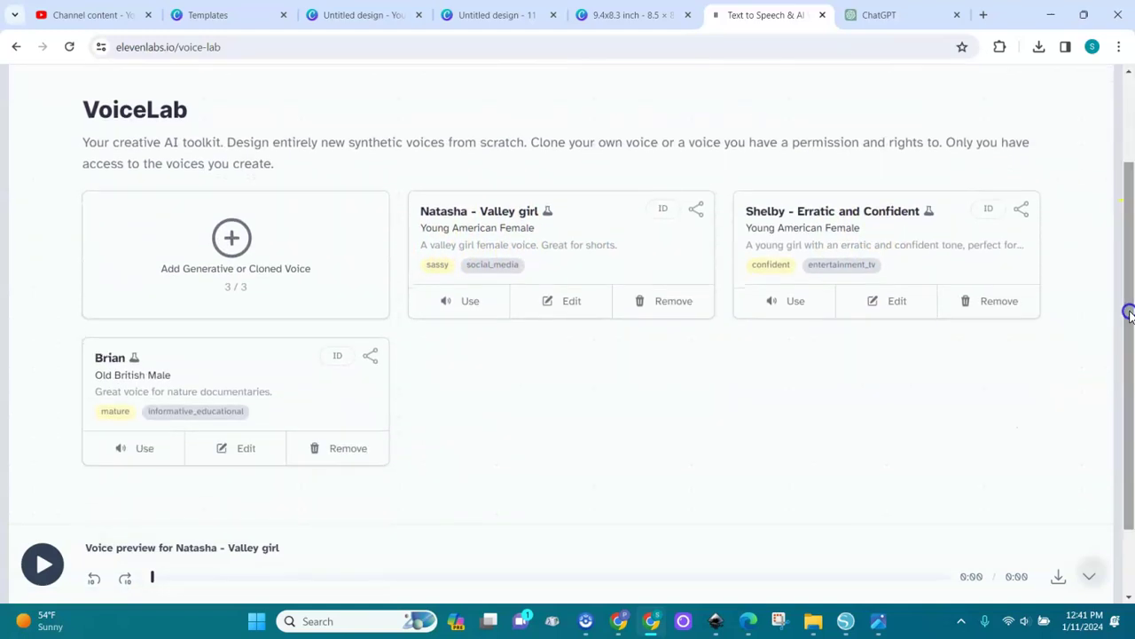
pyautogui.click(572, 303)
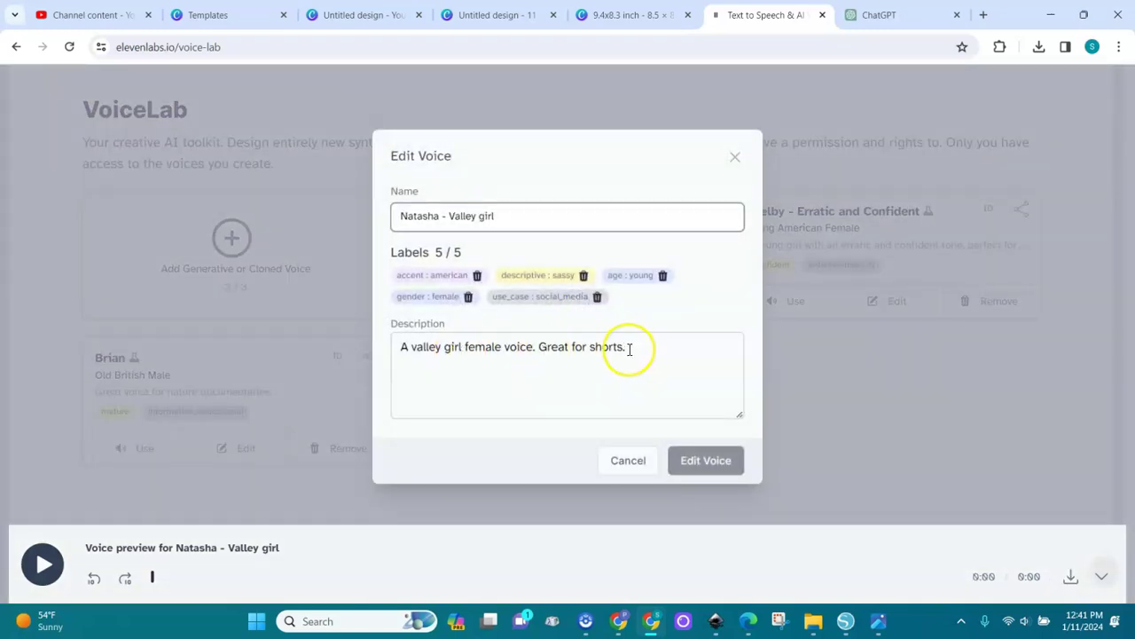
pyautogui.click(629, 461)
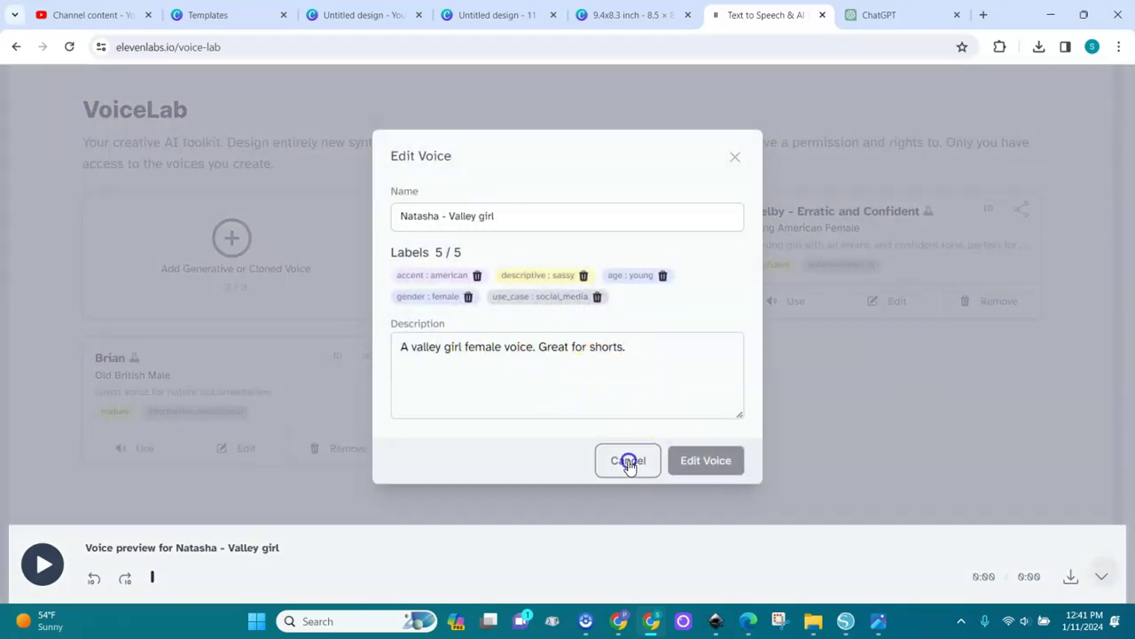
pyautogui.scroll(-1, 532, 284)
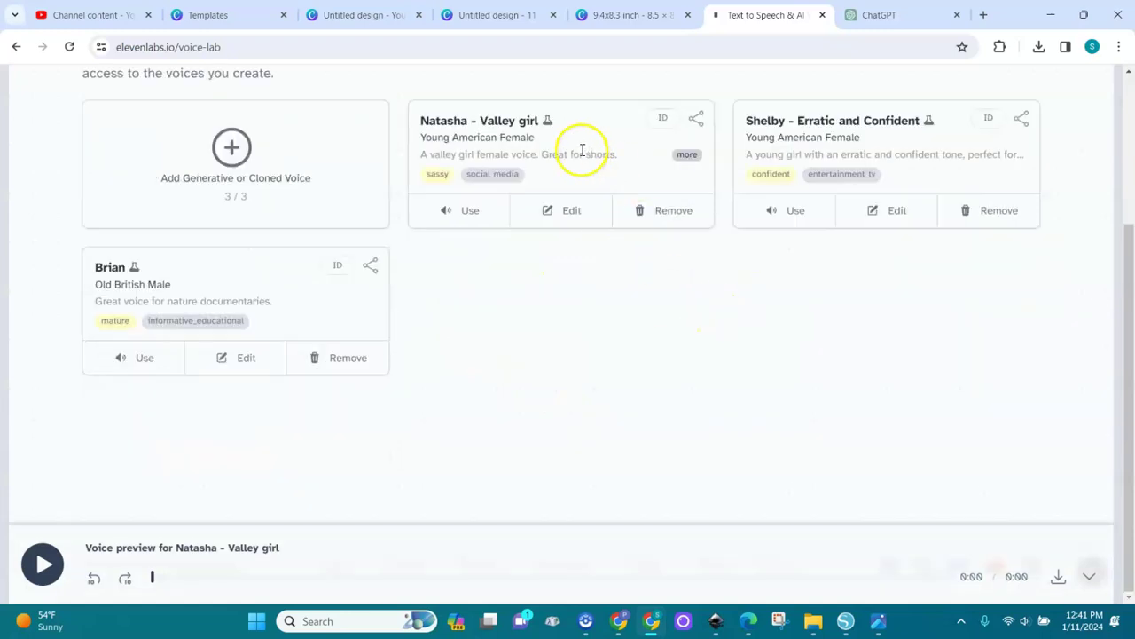
pyautogui.click(470, 214)
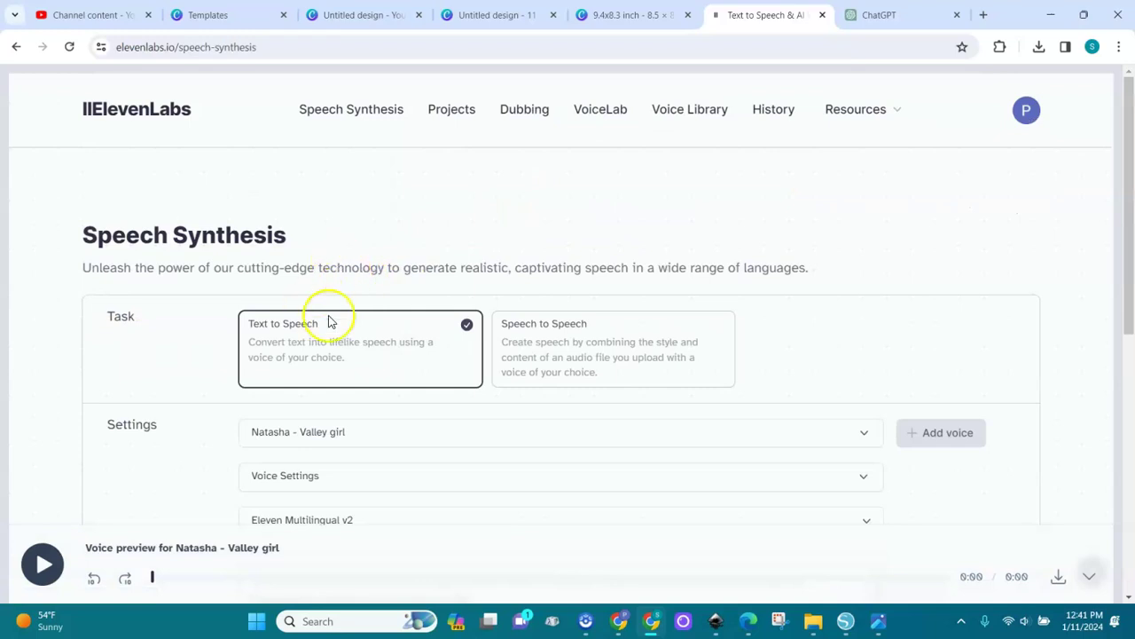
# - Clear the old Poui Designs script from the speech text and paste in the copied self-care script
pyautogui.moveTo(1131, 232); pyautogui.dragTo(1118, 418)
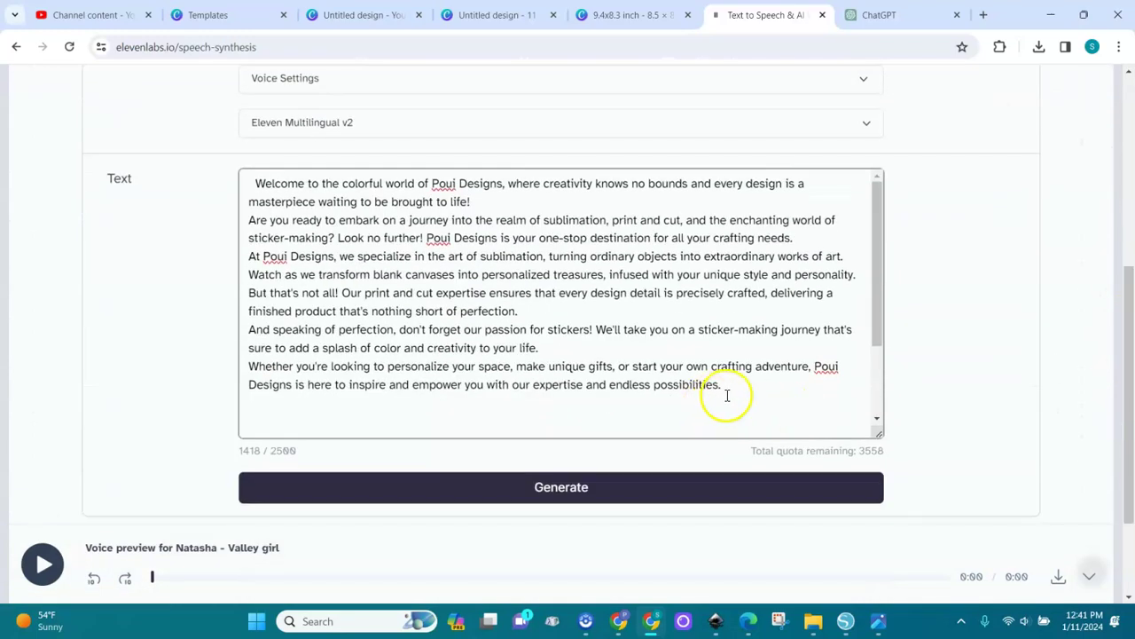
pyautogui.moveTo(731, 391); pyautogui.dragTo(247, 190)
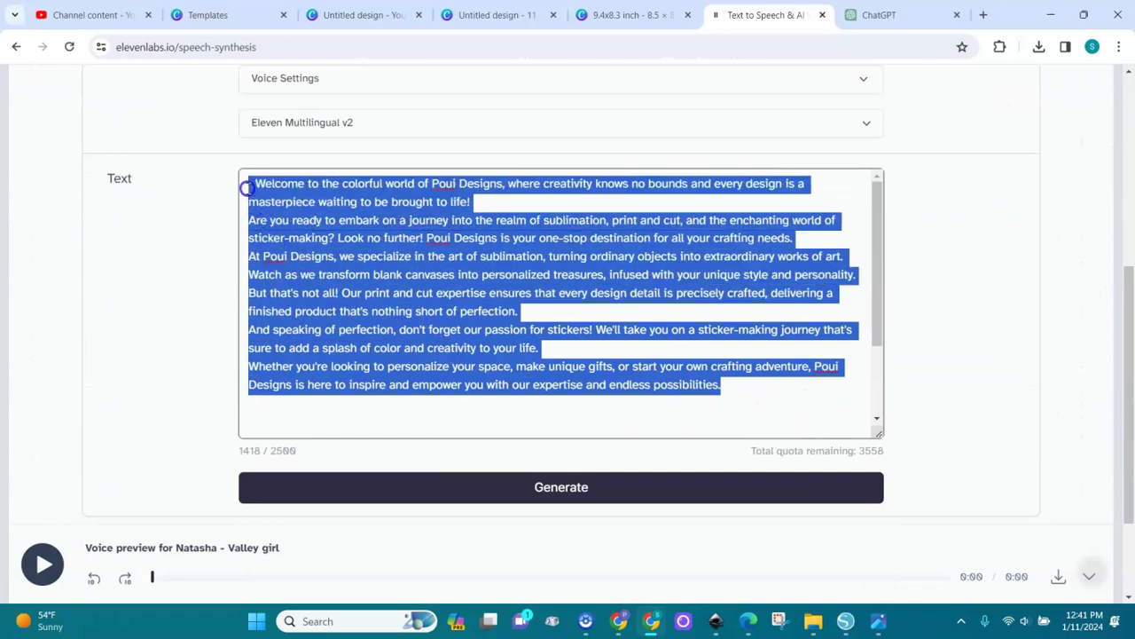
pyautogui.write("Join us on this crafting odyssey as we explore the world of sublimation, print and cut, and sticker magic. Get ready to unleash your inner artist with Poui Designs!    Let's create something extraordinary together. Welcome to Poui Designs, where imagination knows no limits!")
pyautogui.hotkey('ctrl', 'a')
pyautogui.press('BackSpace')
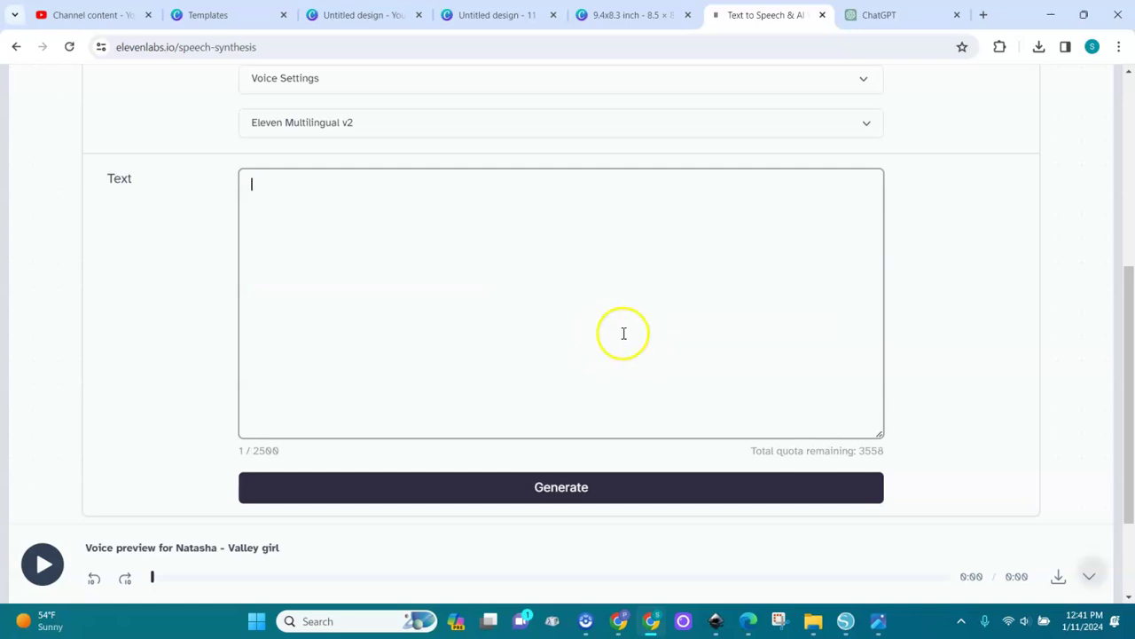
pyautogui.hotkey('ctrl', 'v')
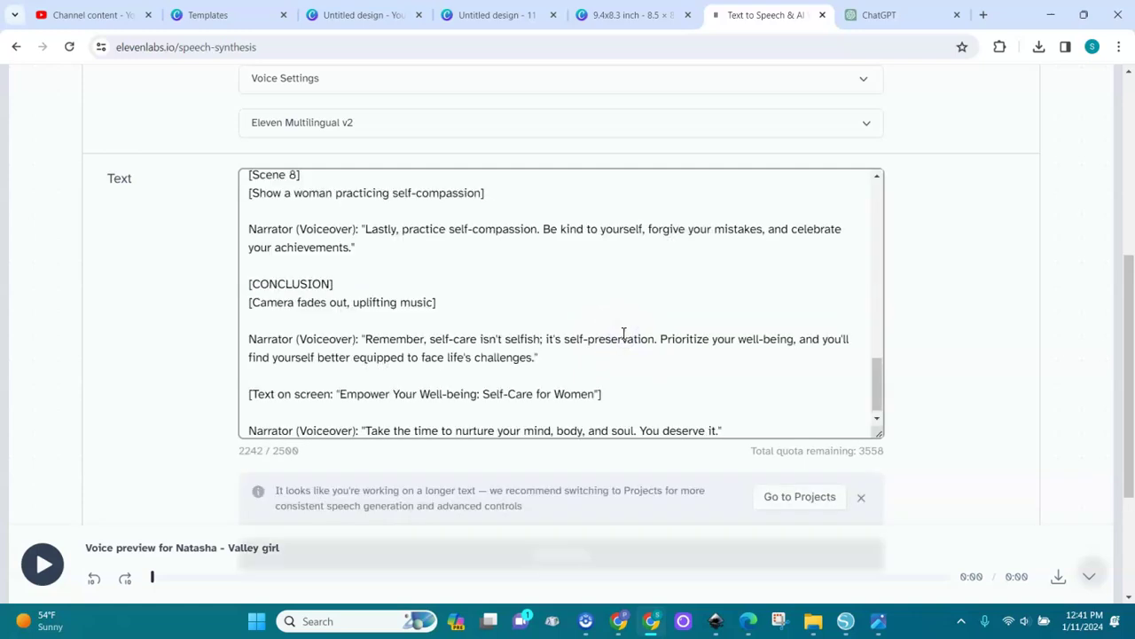
# - Strip the title, introduction cues, Scene 1 cues and narrator labels, placing "Start your day right" directly below the opening narration
pyautogui.moveTo(873, 382); pyautogui.dragTo(875, 187)
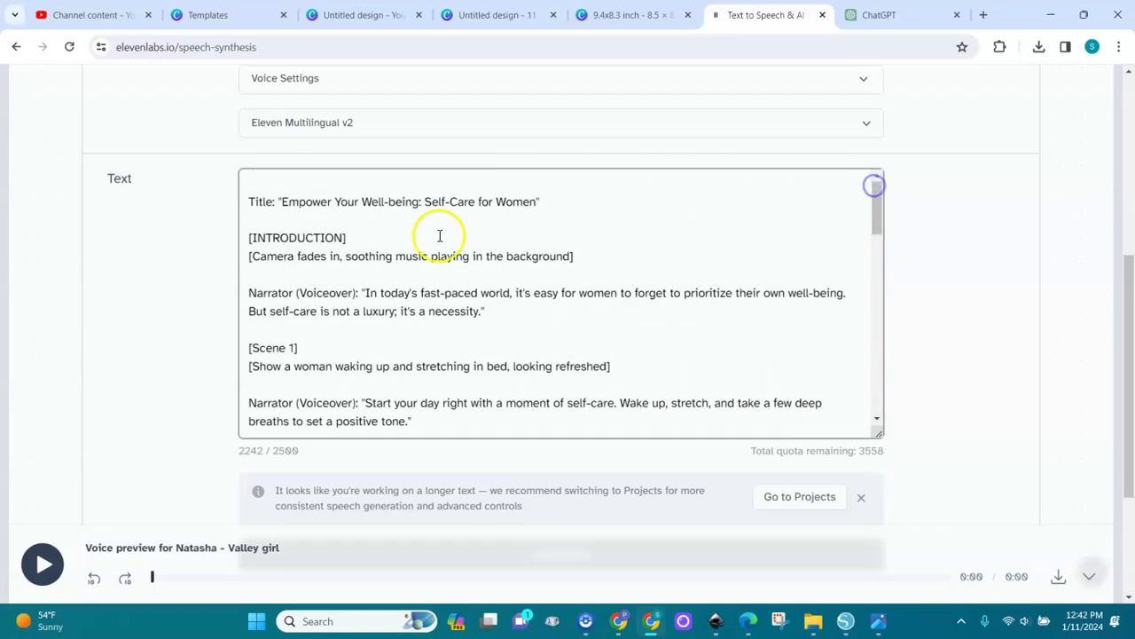
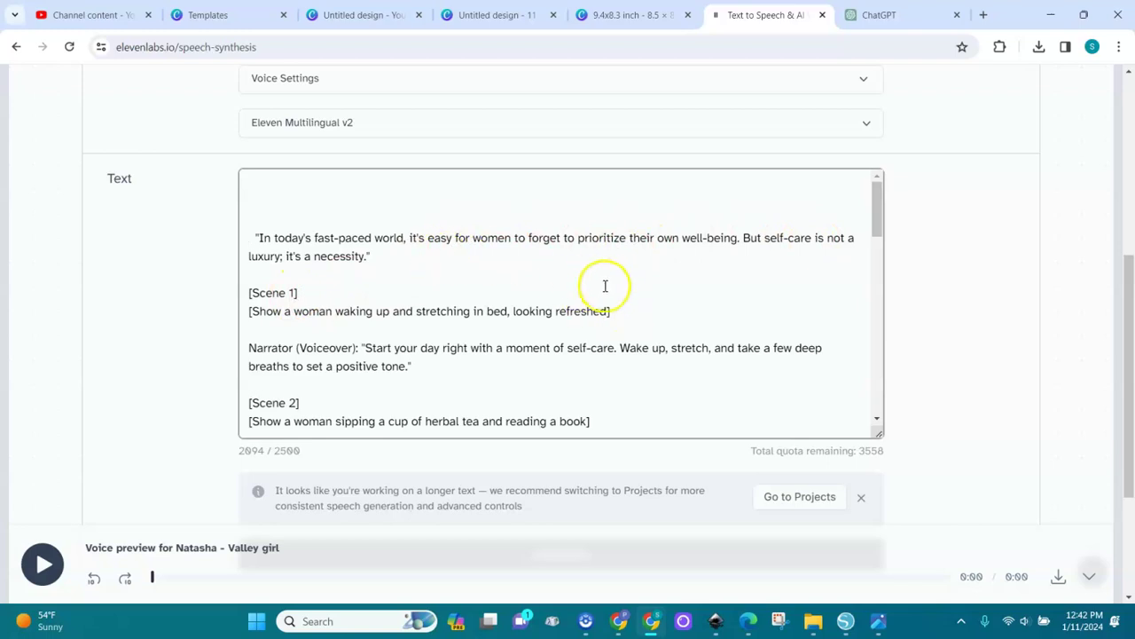
pyautogui.moveTo(612, 311); pyautogui.dragTo(236, 299)
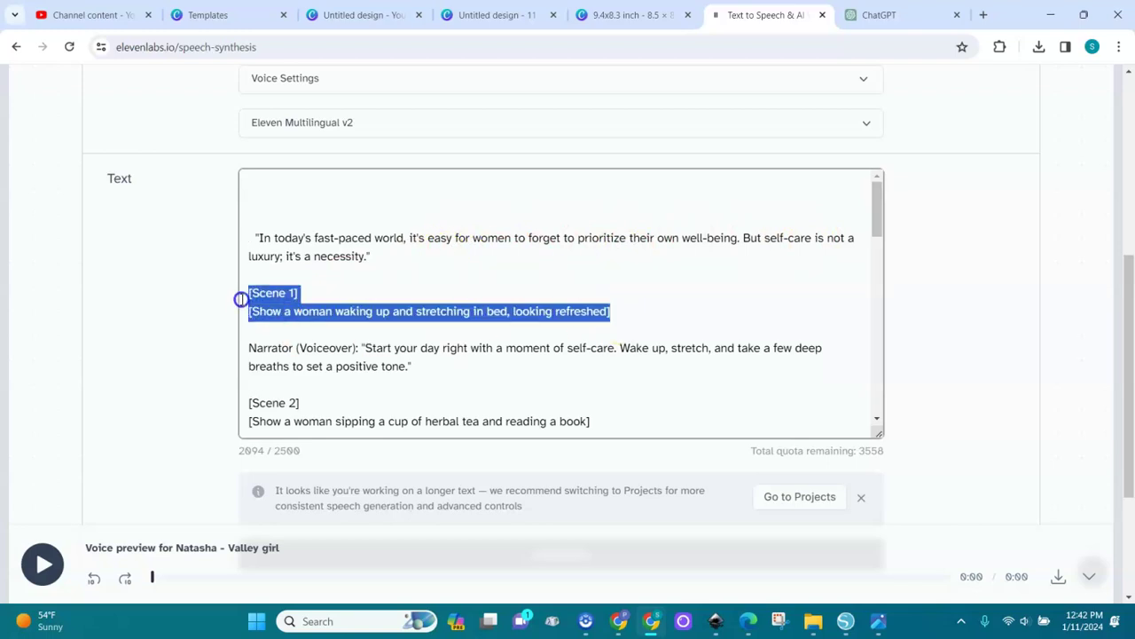
pyautogui.press('BackSpace')
pyautogui.moveTo(364, 330); pyautogui.dragTo(229, 330)
pyautogui.press('BackSpace')
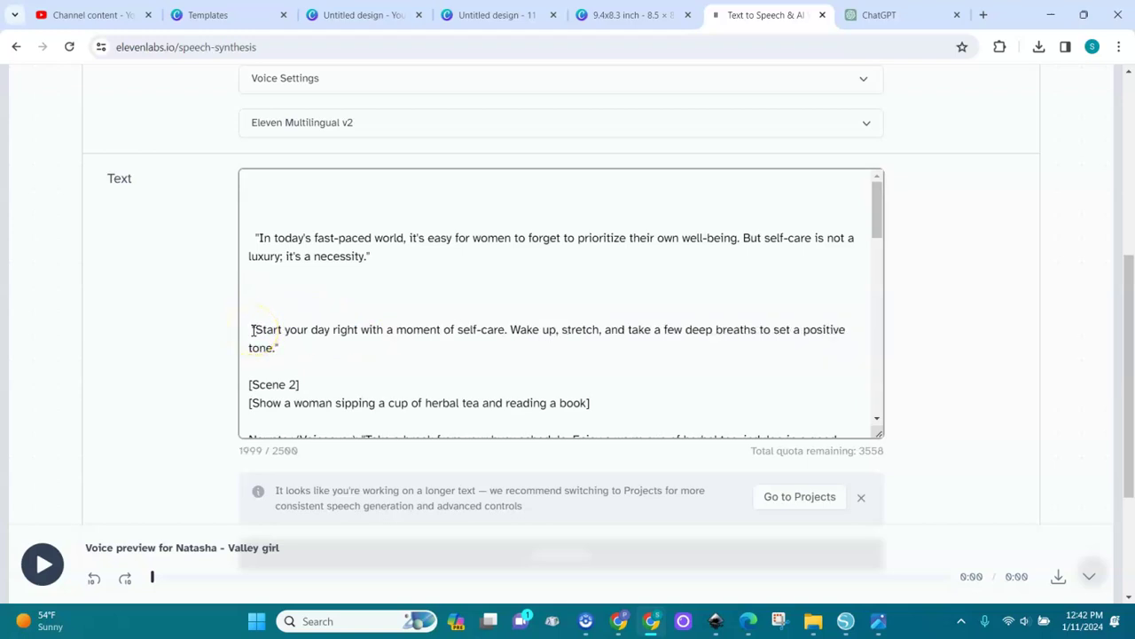
pyautogui.press('BackSpace')
pyautogui.press('BackSpace')
pyautogui.press('BackSpace')
pyautogui.press('BackSpace')
pyautogui.press('BackSpace')
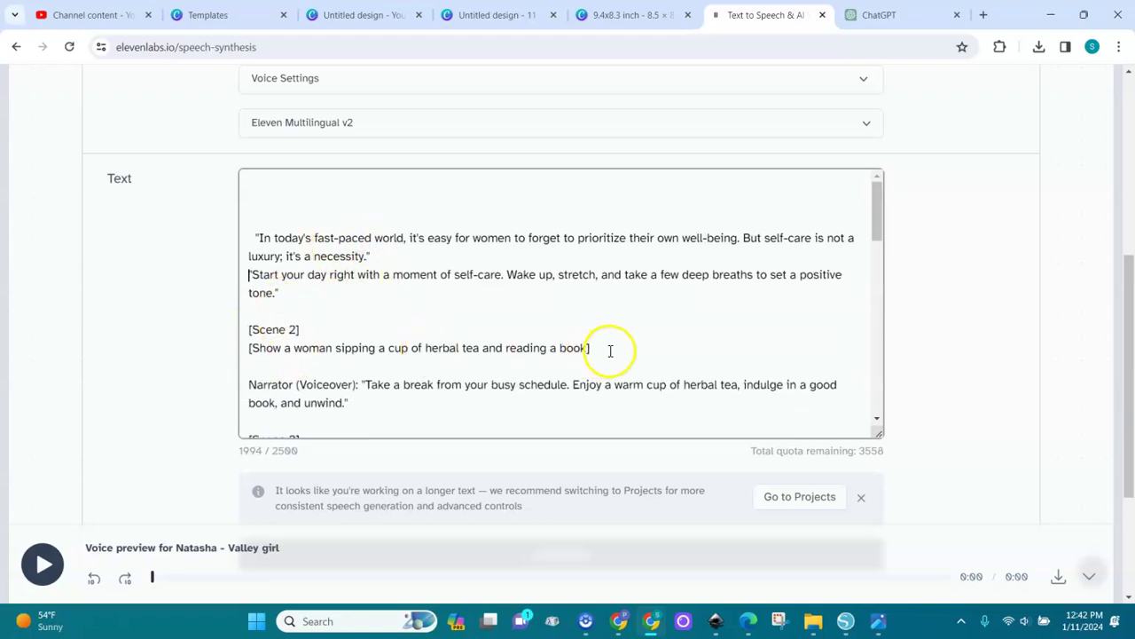
# - Delete the Scene 2 heading, its direction and narrator label, and close the gap above "Take a break from your busy schedule"
pyautogui.moveTo(592, 347); pyautogui.dragTo(249, 327)
pyautogui.press('BackSpace')
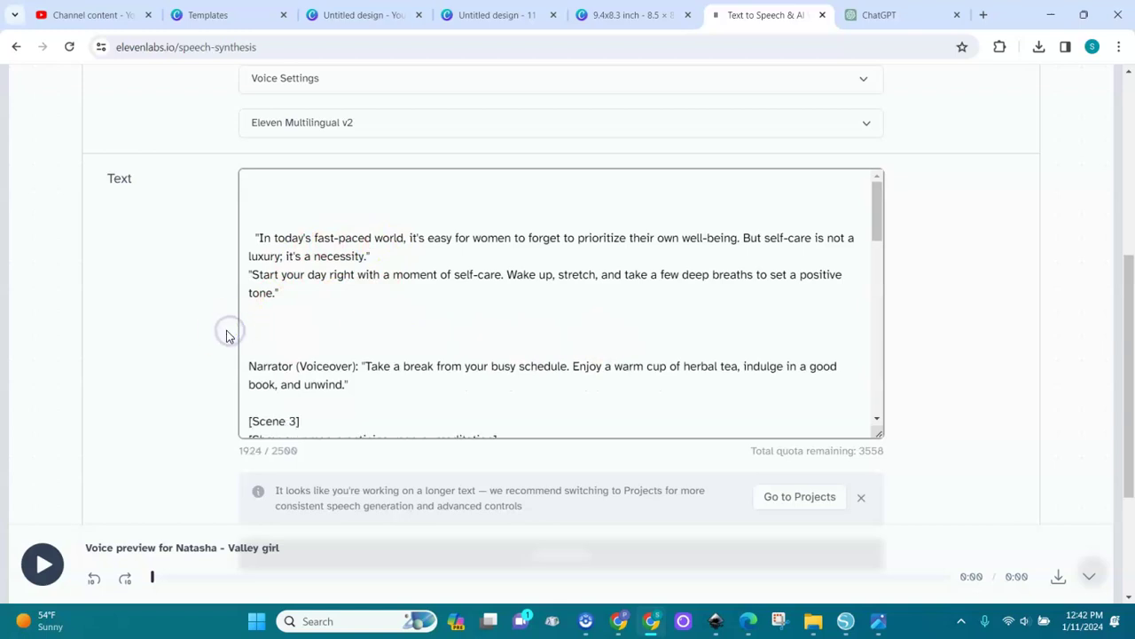
pyautogui.moveTo(360, 367); pyautogui.dragTo(240, 370)
pyautogui.press('BackSpace')
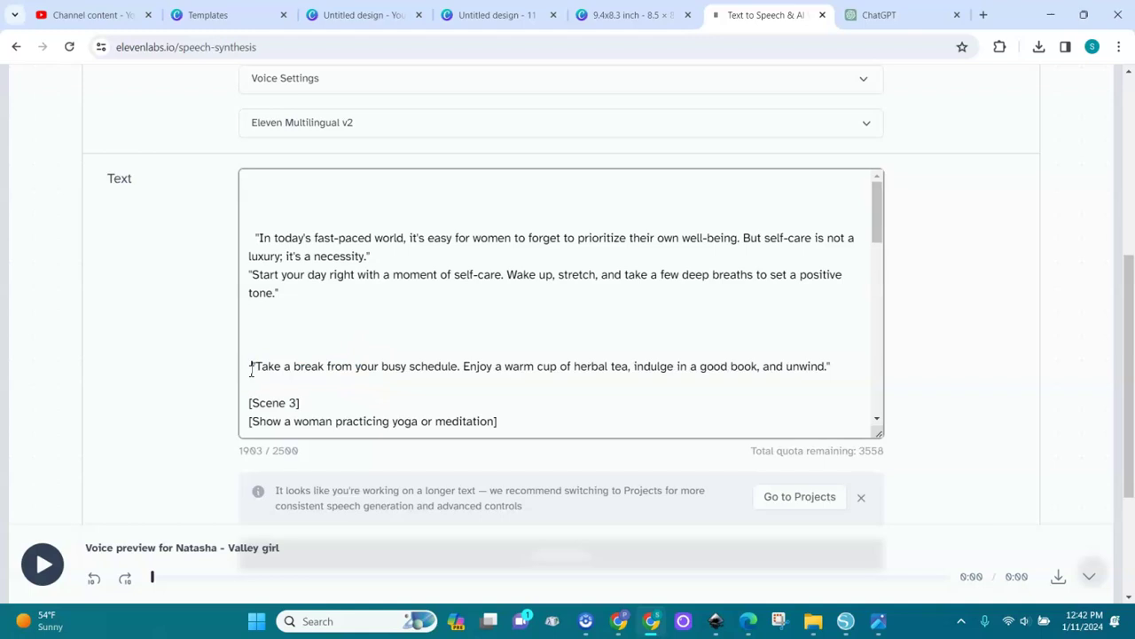
pyautogui.press('BackSpace')
pyautogui.press('BackSpace')
pyautogui.press('BackSpace')
pyautogui.press('BackSpace')
pyautogui.press('BackSpace')
# - Delete the Scene 3 heading, its direction and narrator label, and move the "Meditation or yoga" line up under the previous narration
pyautogui.moveTo(497, 367); pyautogui.dragTo(249, 347)
pyautogui.press('BackSpace')
pyautogui.moveTo(364, 385); pyautogui.dragTo(232, 385)
pyautogui.press('BackSpace')
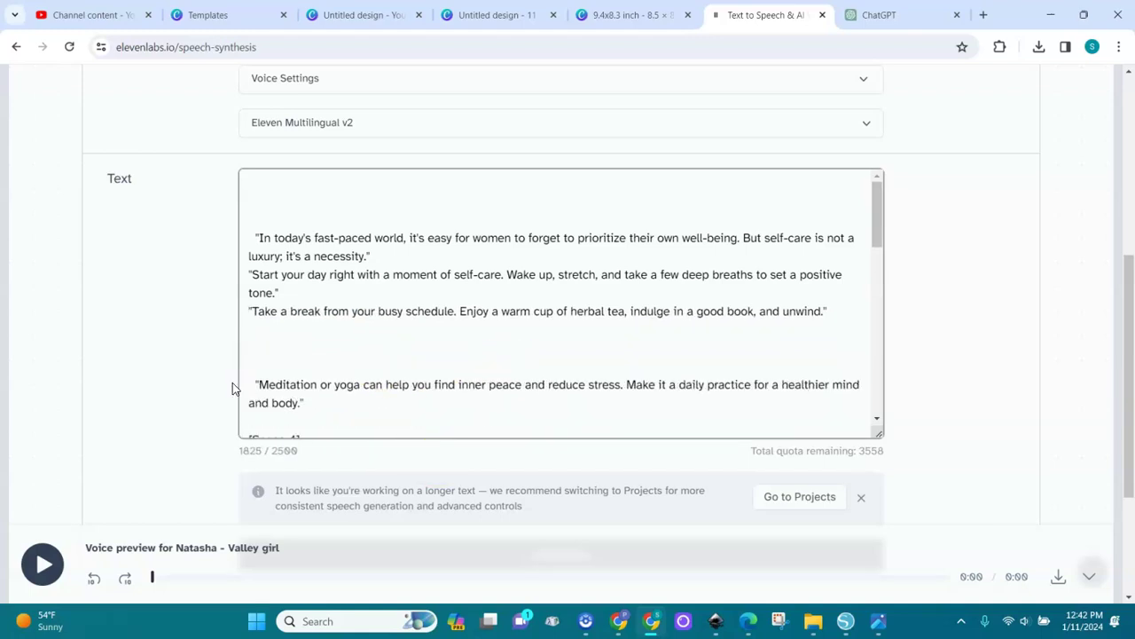
pyautogui.press('BackSpace')
pyautogui.press('BackSpace')
pyautogui.press('BackSpace')
pyautogui.press('BackSpace')
pyautogui.press('BackSpace')
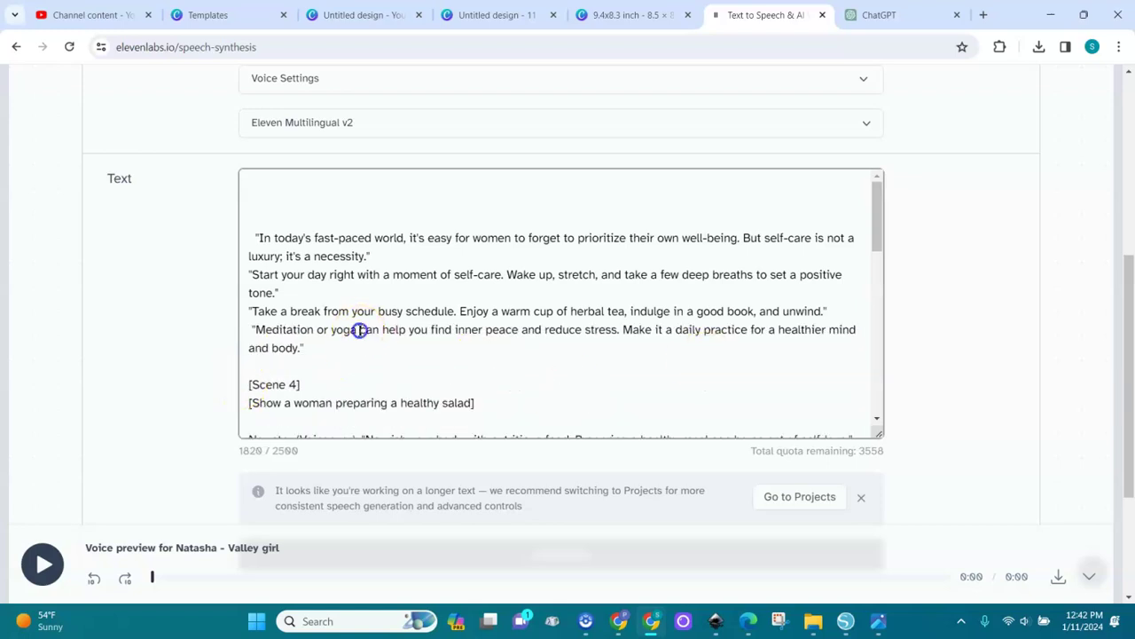
# - Remove "or yoga" so the sentence starts with "Meditation can help you find inner peace"
pyautogui.press('BackSpace')
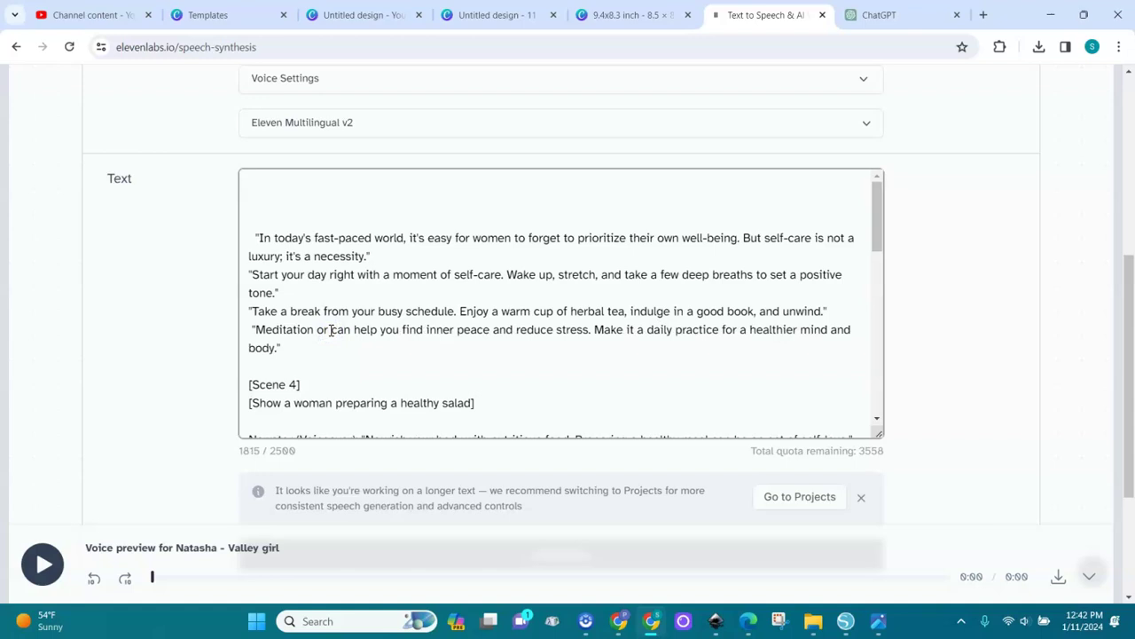
pyautogui.click(334, 330)
pyautogui.press('BackSpace')
pyautogui.press('BackSpace')
pyautogui.press('BackSpace')
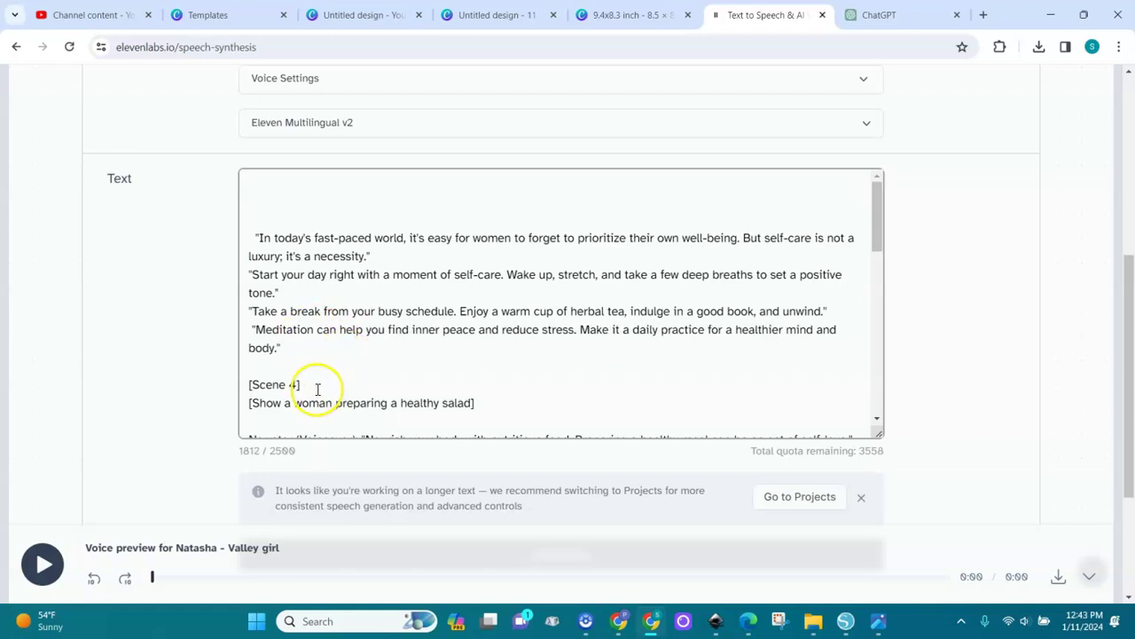
# - Delete the Scene 4 heading, its direction and narrator label, leaving "Nourish your body" directly below the meditation line
pyautogui.moveTo(875, 233); pyautogui.dragTo(878, 271)
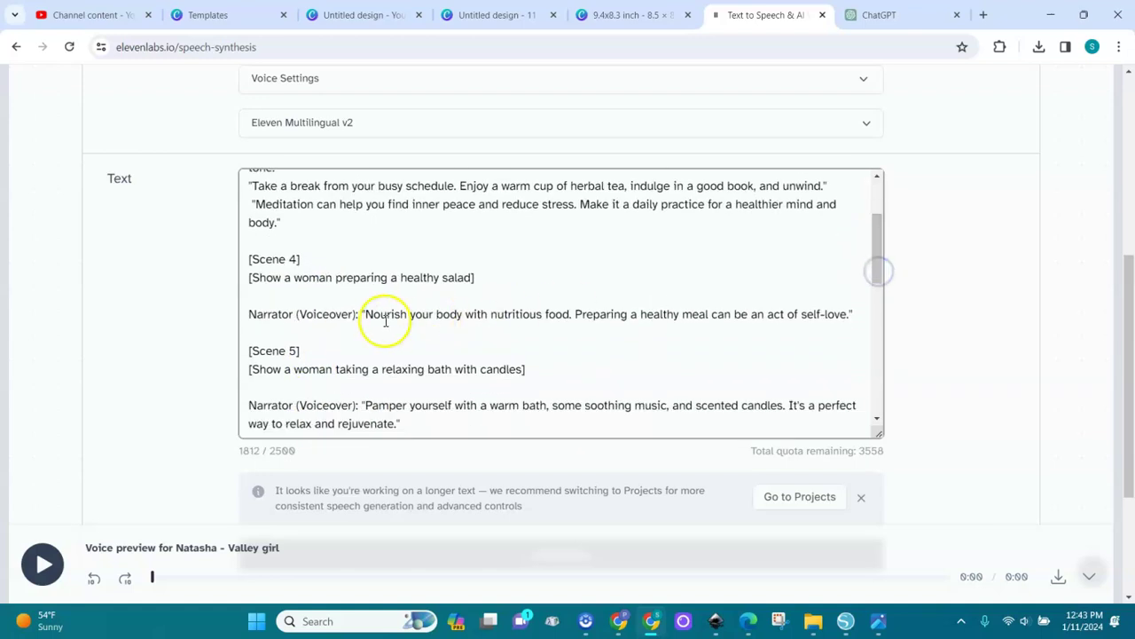
pyautogui.moveTo(363, 314); pyautogui.dragTo(243, 257)
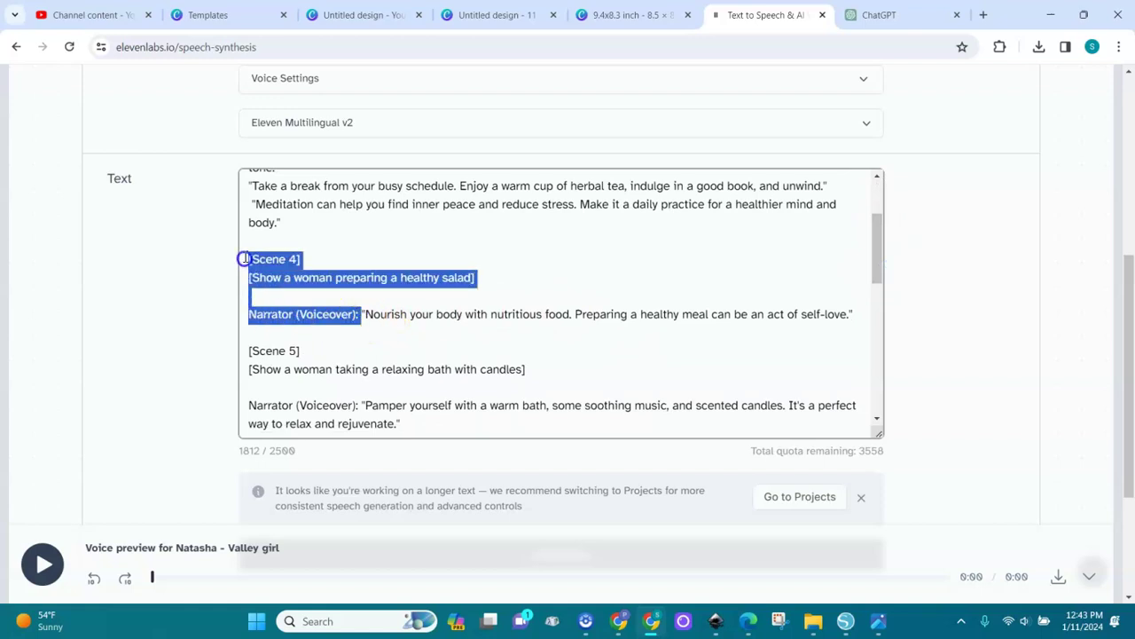
pyautogui.press('BackSpace')
pyautogui.press('BackSpace')
pyautogui.press('BackSpace')
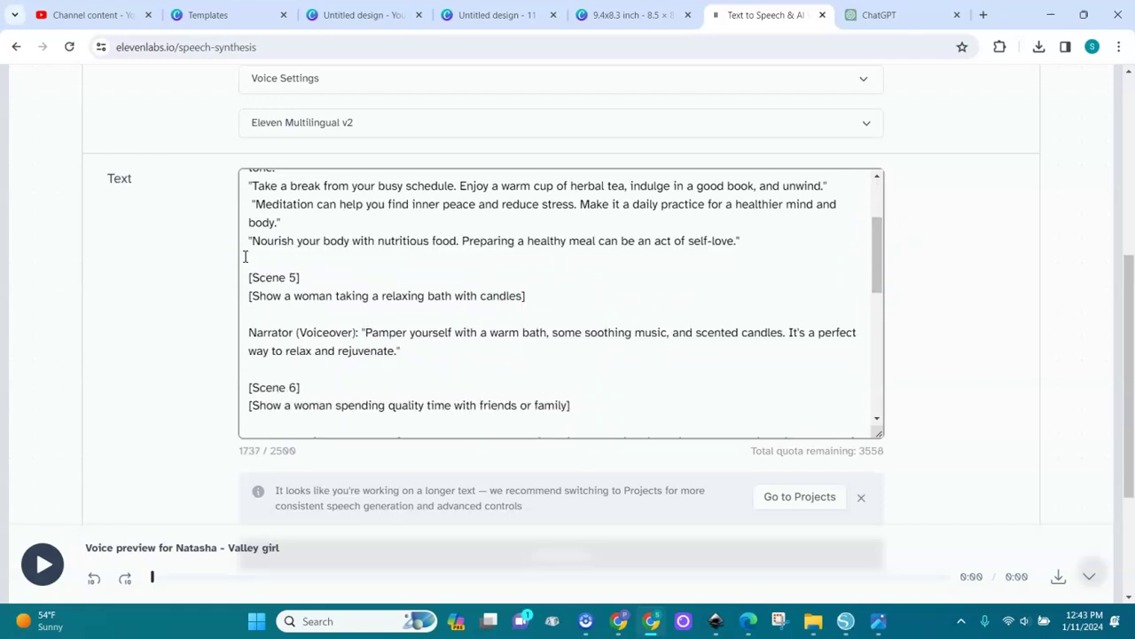
# - Delete the Scene 5 heading, its direction and narrator label, and close the gap above "Pamper yourself with a warm bath"
pyautogui.moveTo(527, 296); pyautogui.dragTo(243, 279)
pyautogui.press('BackSpace')
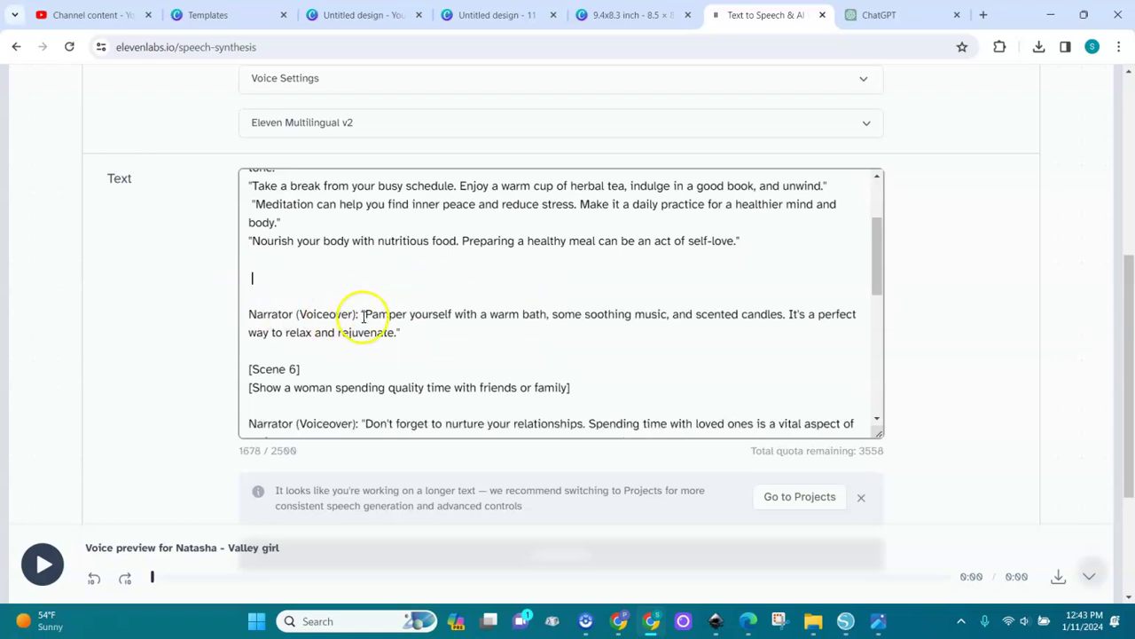
pyautogui.moveTo(363, 316); pyautogui.dragTo(236, 314)
pyautogui.press('BackSpace')
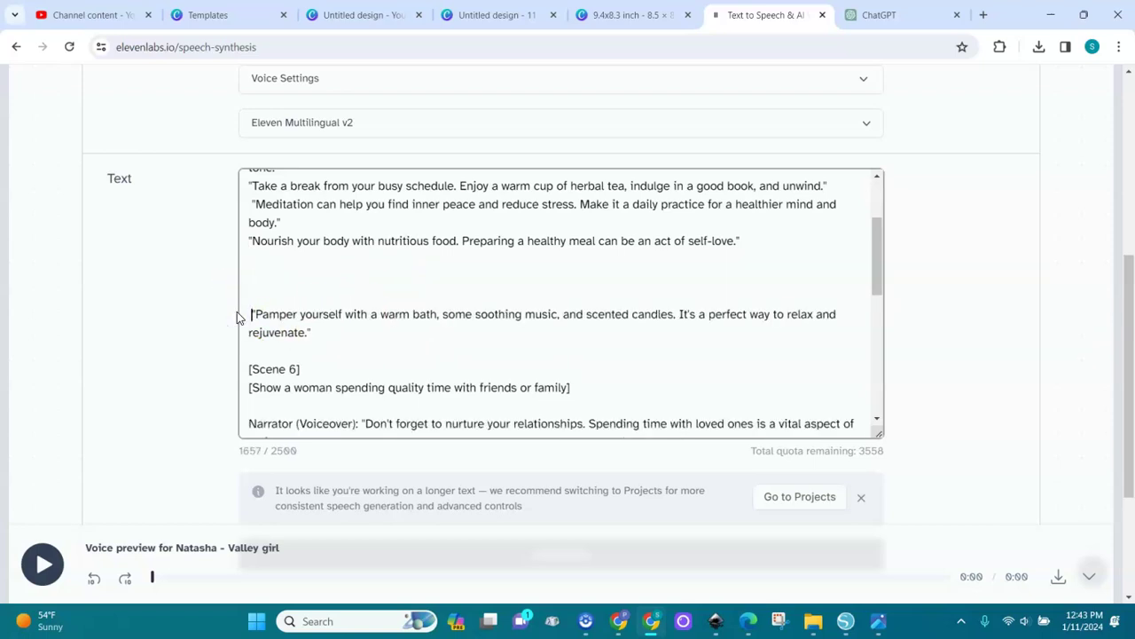
pyautogui.press('BackSpace')
pyautogui.press('BackSpace')
pyautogui.press('BackSpace')
pyautogui.press('BackSpace')
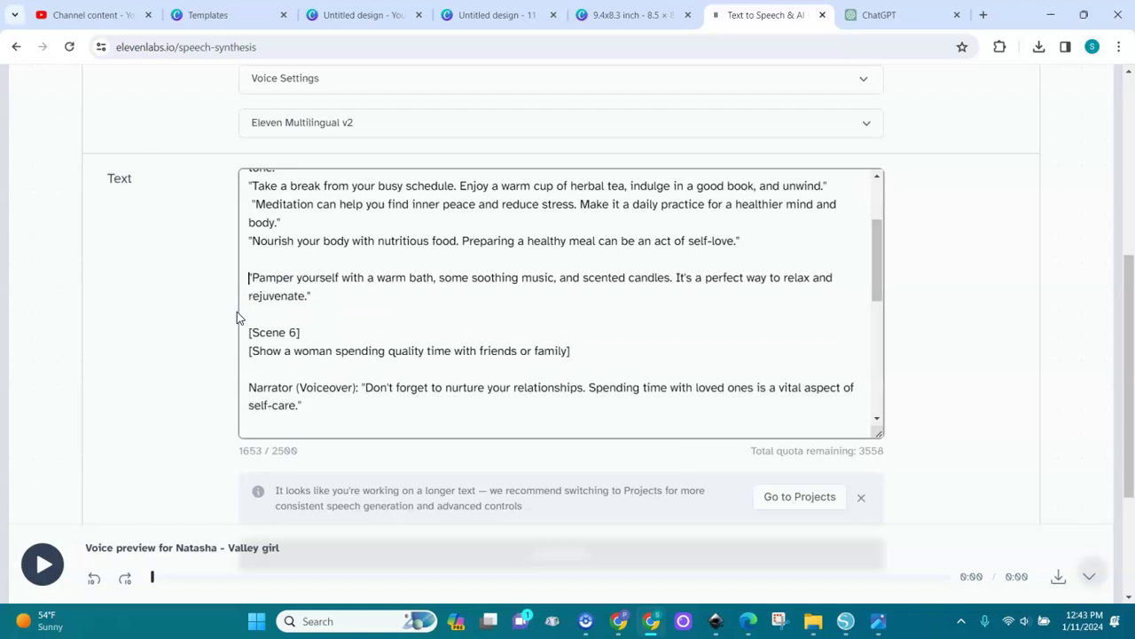
pyautogui.press('BackSpace')
# - Delete the Scene 6 cues and narrator label, and join "Don't forget to nurture your relationships" to the end of the previous narration
pyautogui.click(568, 332)
pyautogui.moveTo(543, 344); pyautogui.dragTo(236, 314)
pyautogui.press('BackSpace')
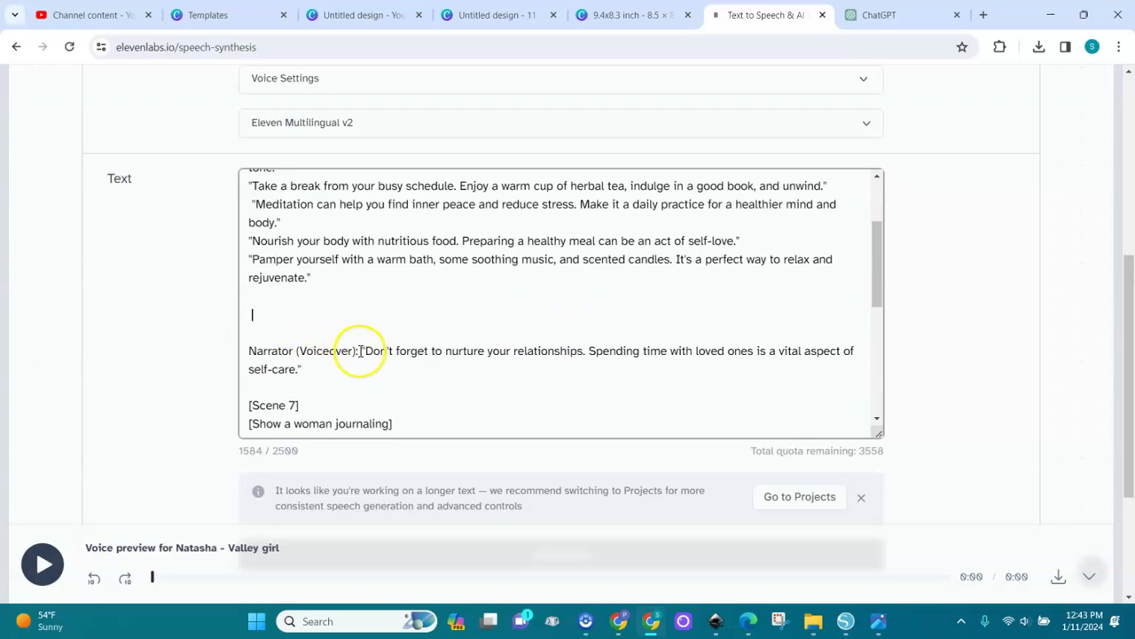
pyautogui.moveTo(360, 351); pyautogui.dragTo(252, 352)
pyautogui.press('BackSpace')
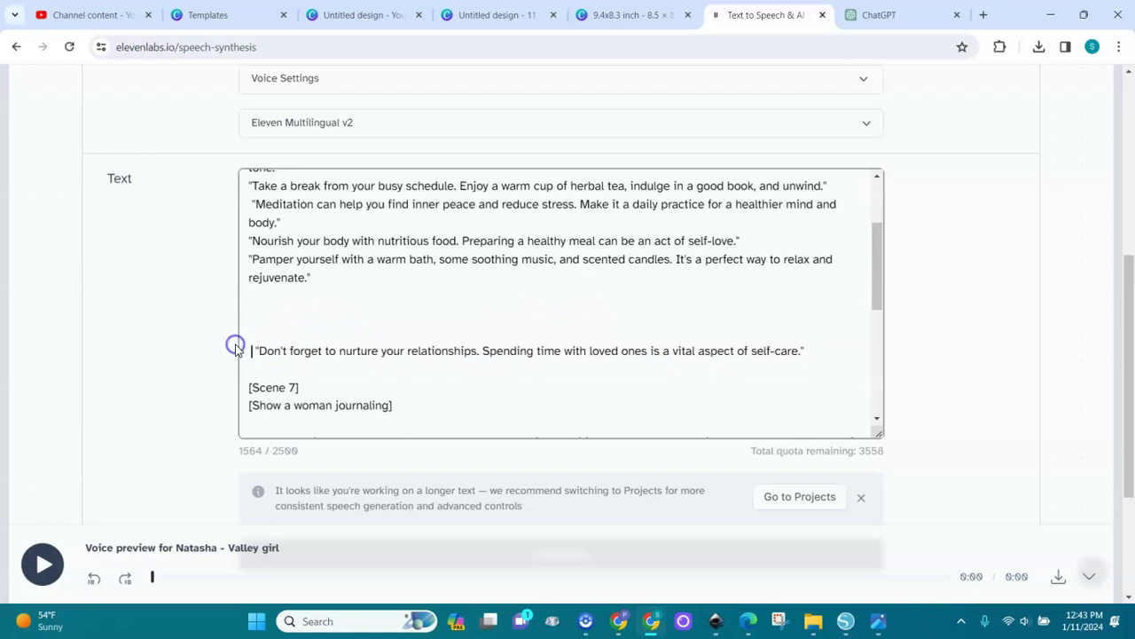
pyautogui.press('BackSpace')
pyautogui.press('BackSpace')
pyautogui.press('BackSpace')
pyautogui.press('BackSpace')
pyautogui.press('BackSpace')
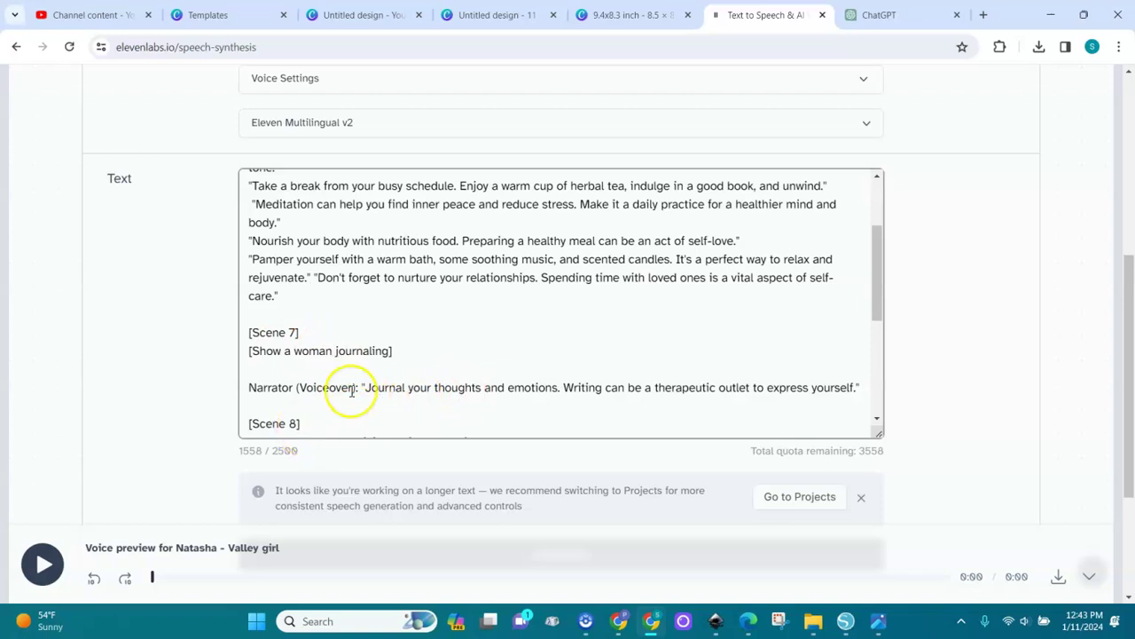
# - Delete the Scene 7 cues and narrator label, keeping "Journal your thoughts and emotions" on its own line directly below the previous narration
pyautogui.moveTo(355, 387); pyautogui.dragTo(244, 341)
pyautogui.press('BackSpace')
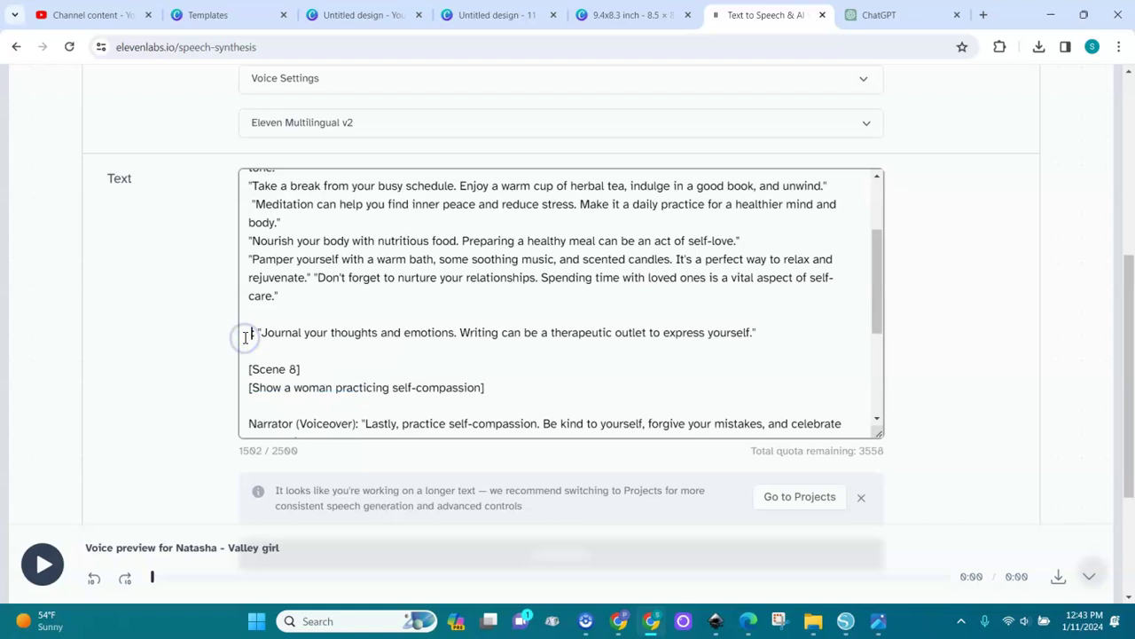
pyautogui.press('Delete')
pyautogui.press('Delete')
pyautogui.press('Delete')
pyautogui.press('Delete')
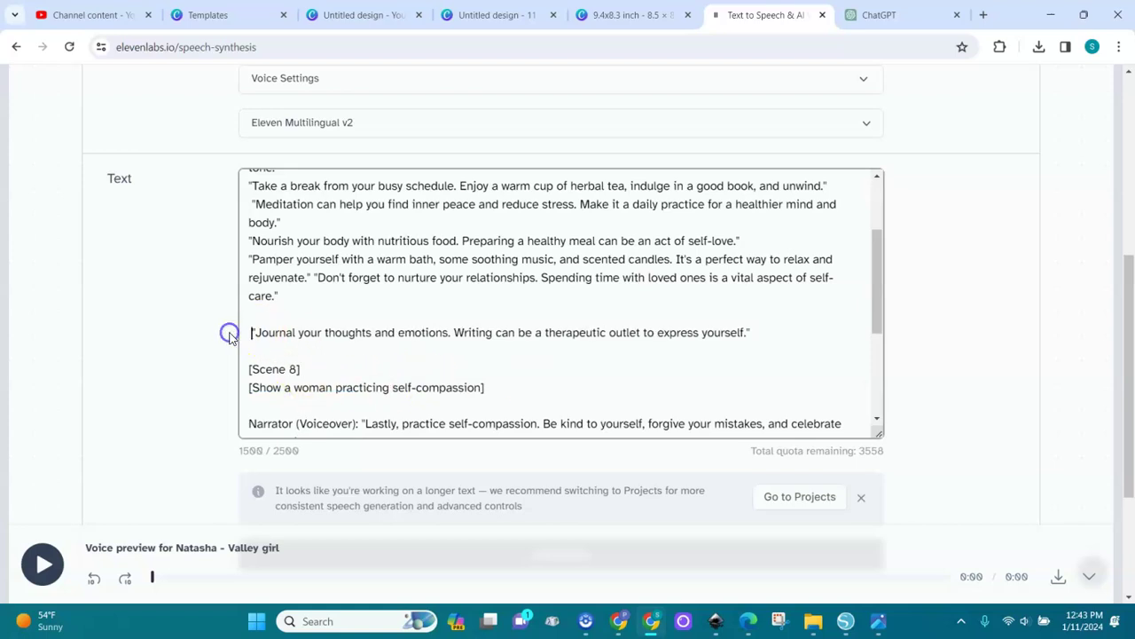
pyautogui.press('Delete')
pyautogui.press('BackSpace')
pyautogui.press('BackSpace')
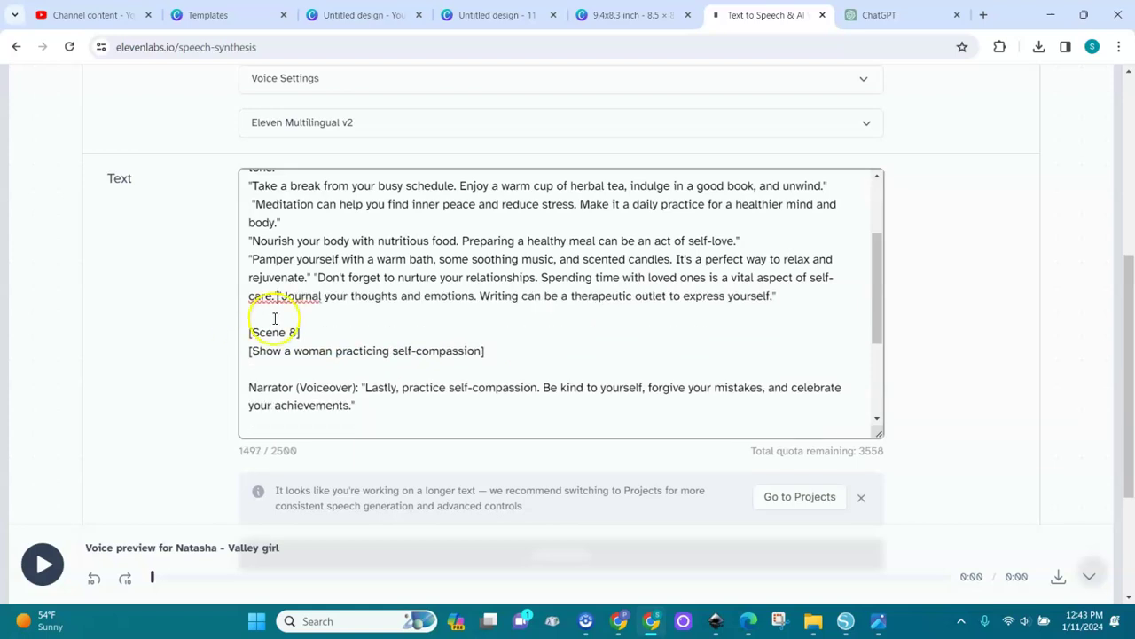
pyautogui.scroll(-2, 275, 317)
pyautogui.hotkey('ctrl', 'z')
# - Delete the Scene 8 heading, its direction and the narrator label before "Lastly, practice self-compassion"
pyautogui.moveTo(483, 228); pyautogui.dragTo(245, 210)
pyautogui.press('BackSpace')
pyautogui.moveTo(363, 247); pyautogui.dragTo(233, 246)
pyautogui.press('BackSpace')
# - Delete the conclusion heading, its camera direction and the narrator label before "Remember, self-care isn't selfish"
pyautogui.moveTo(438, 301); pyautogui.dragTo(244, 282)
pyautogui.press('BackSpace')
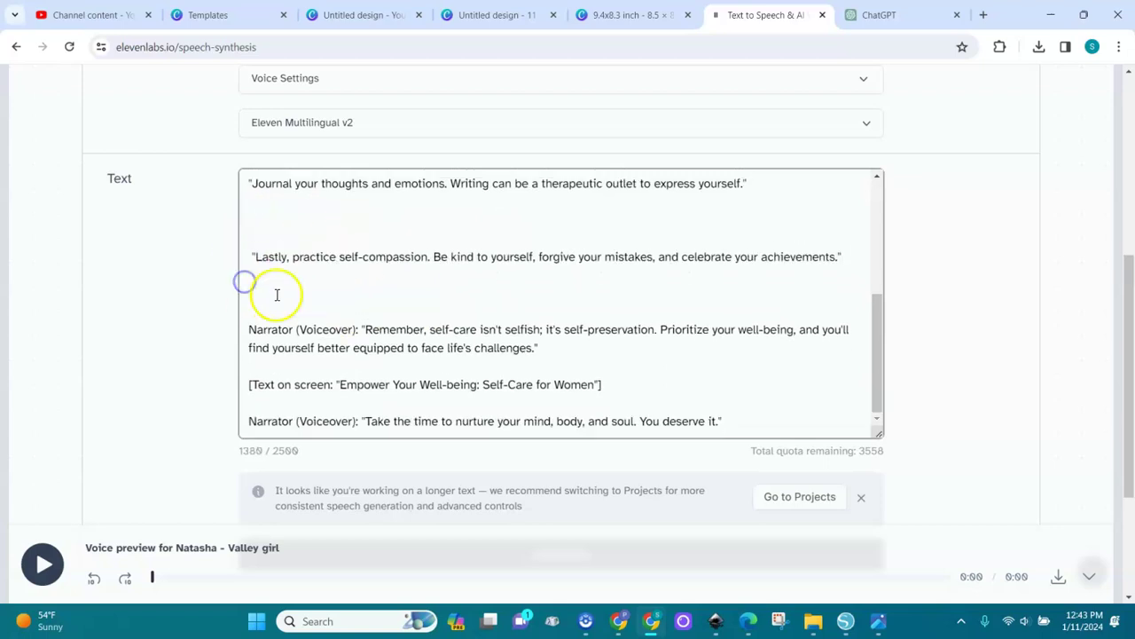
pyautogui.moveTo(361, 330); pyautogui.dragTo(240, 326)
pyautogui.press('BackSpace')
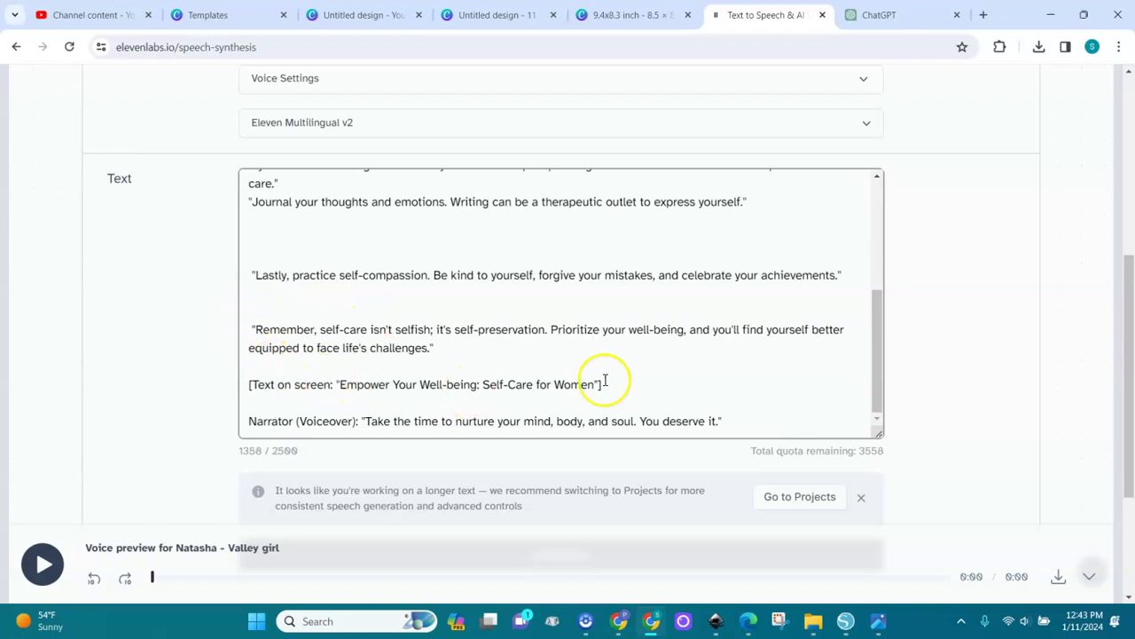
# - Delete the "Empower Your Well-being" on-screen text cue and the narrator label before "Take the time to nurture your mind, body, and soul"
pyautogui.moveTo(611, 385); pyautogui.dragTo(249, 388)
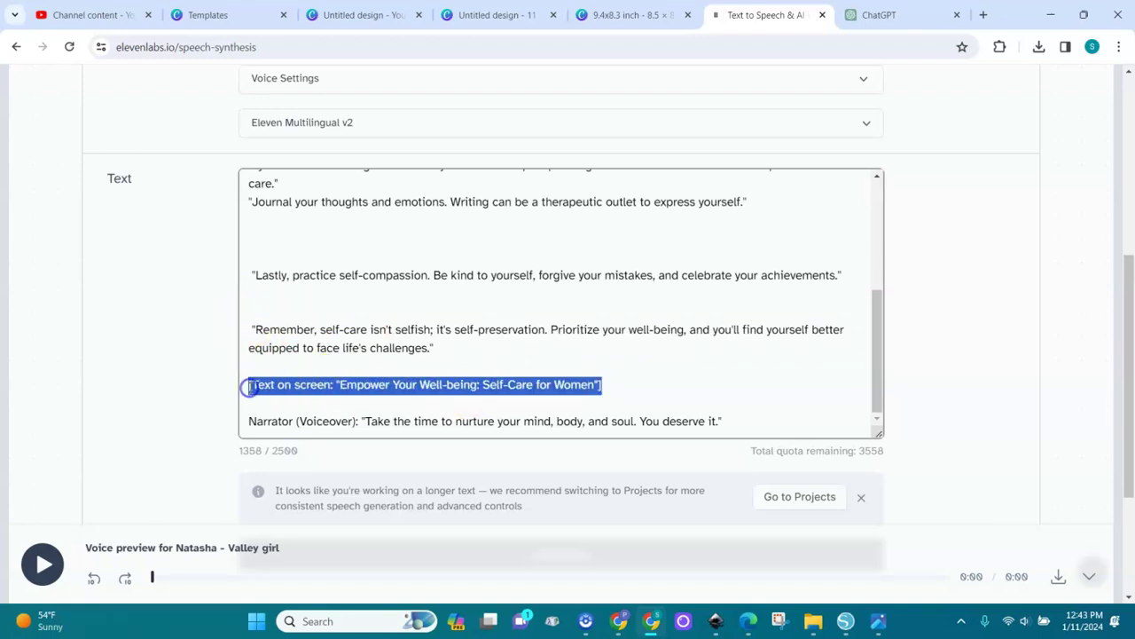
pyautogui.press('BackSpace')
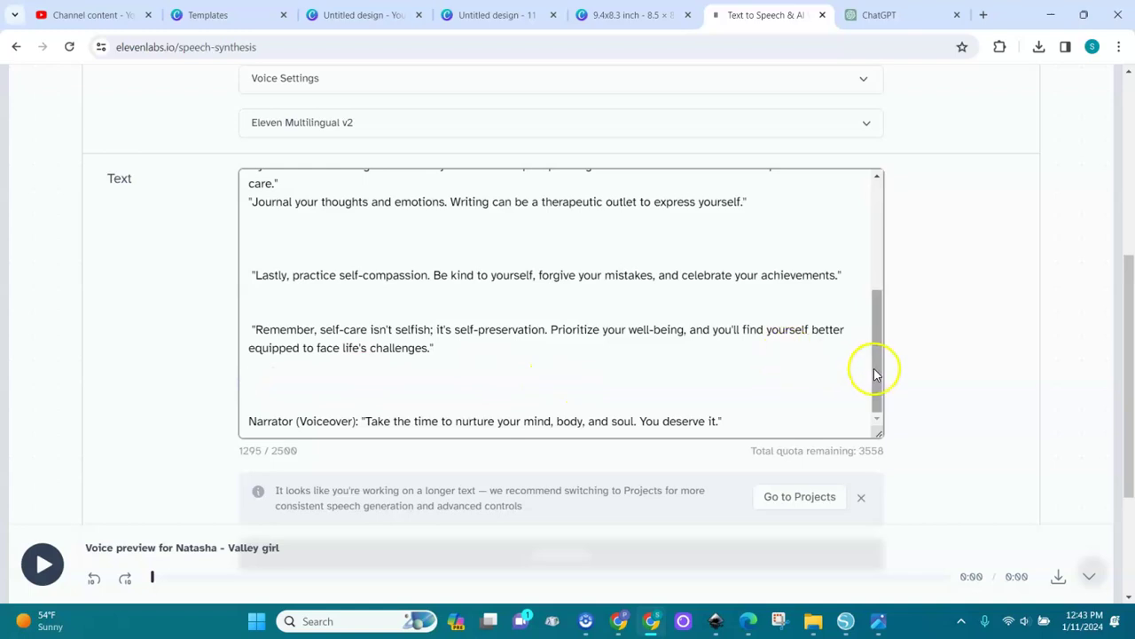
pyautogui.moveTo(360, 420); pyautogui.dragTo(228, 426)
pyautogui.press('BackSpace')
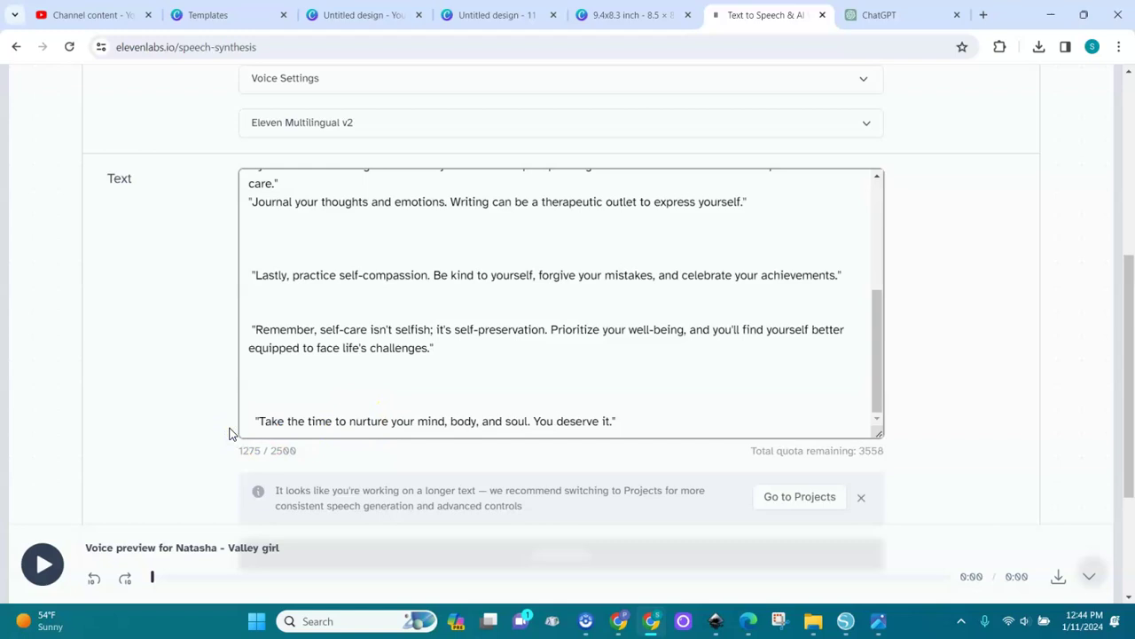
# - Remove the blank lines before "Take the time to nurture" and before "Remember, self-care isn't selfish"
pyautogui.press('BackSpace')
pyautogui.press('BackSpace')
pyautogui.press('BackSpace')
pyautogui.press('BackSpace')
pyautogui.press('BackSpace')
pyautogui.click(251, 384)
pyautogui.press('BackSpace')
pyautogui.press('BackSpace')
pyautogui.press('BackSpace')
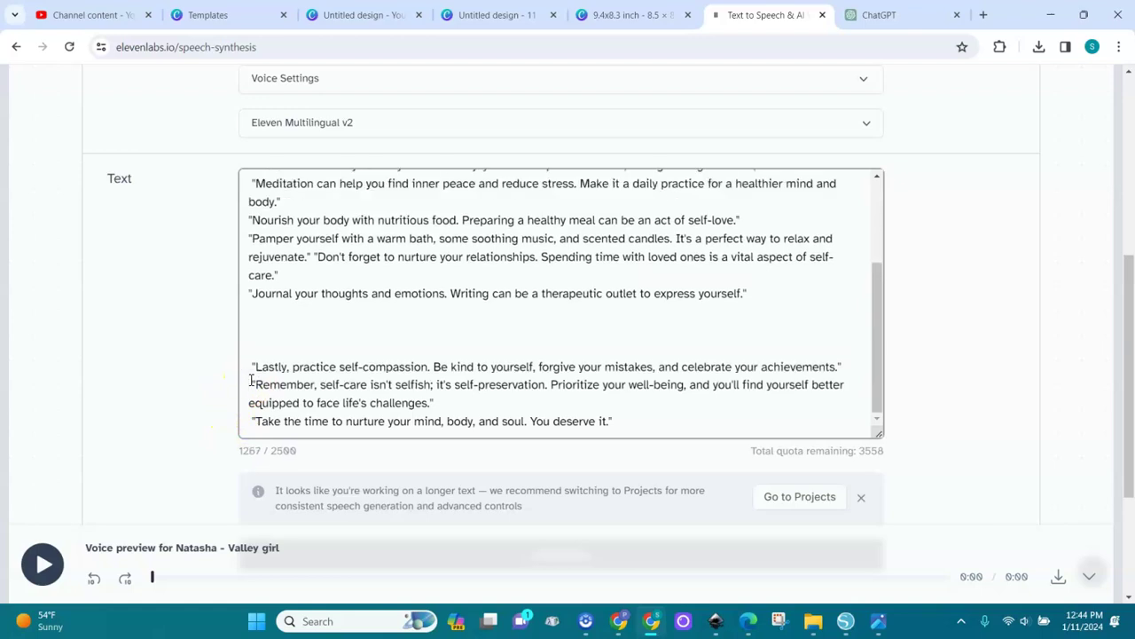
# - Remove the blank lines and leading space before "Lastly, practice self-compassion" so it sits directly below the journaling line
pyautogui.click(251, 366)
pyautogui.press('BackSpace')
pyautogui.press('BackSpace')
pyautogui.press('BackSpace')
pyautogui.press('BackSpace')
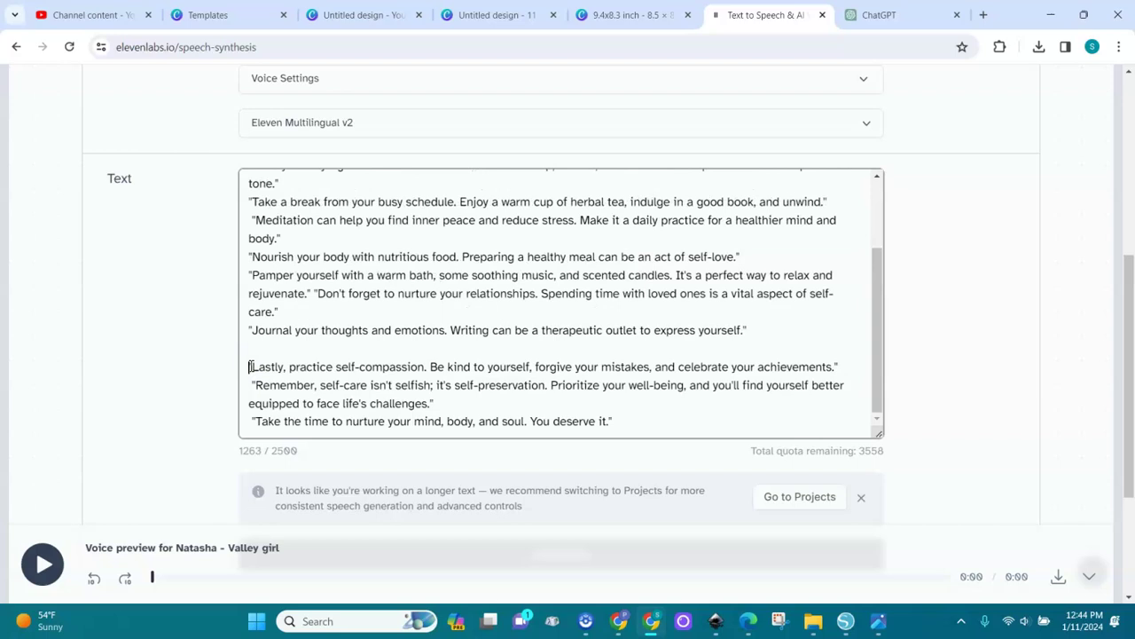
pyautogui.press('BackSpace')
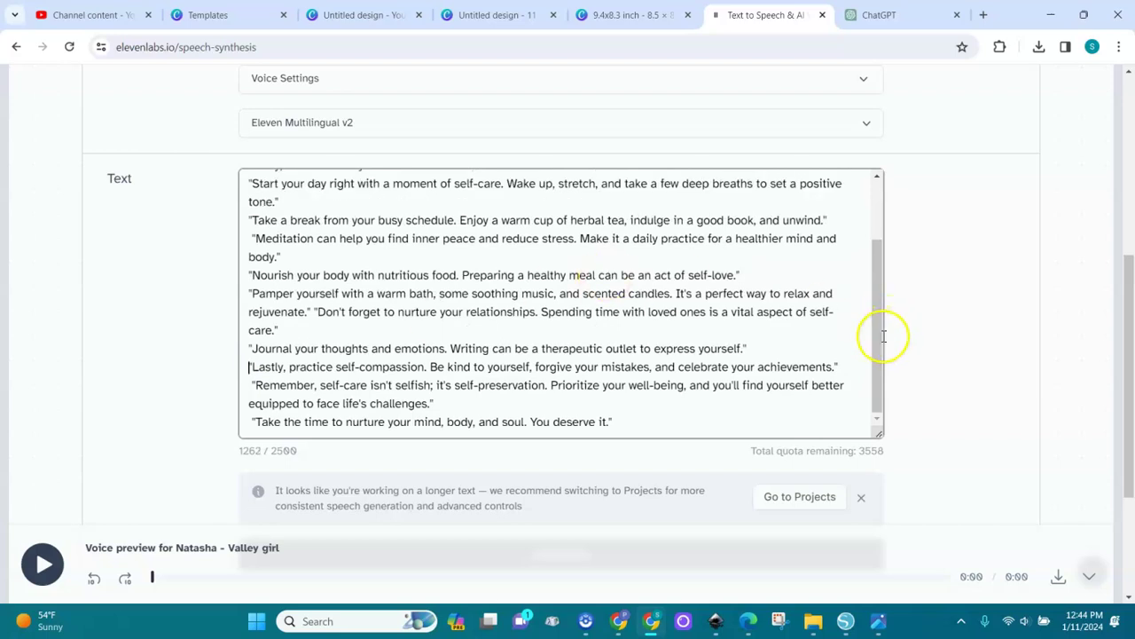
# - Check the cleaned script from its beginning and generate the speech from it
pyautogui.moveTo(879, 375); pyautogui.dragTo(879, 256)
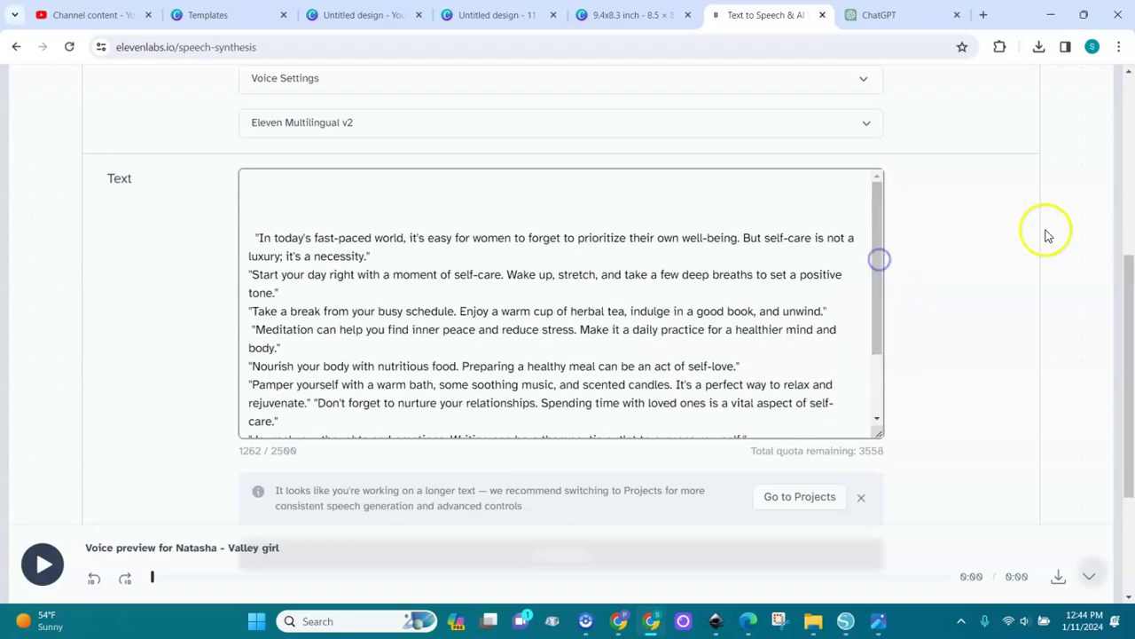
pyautogui.moveTo(1125, 273); pyautogui.dragTo(1118, 398)
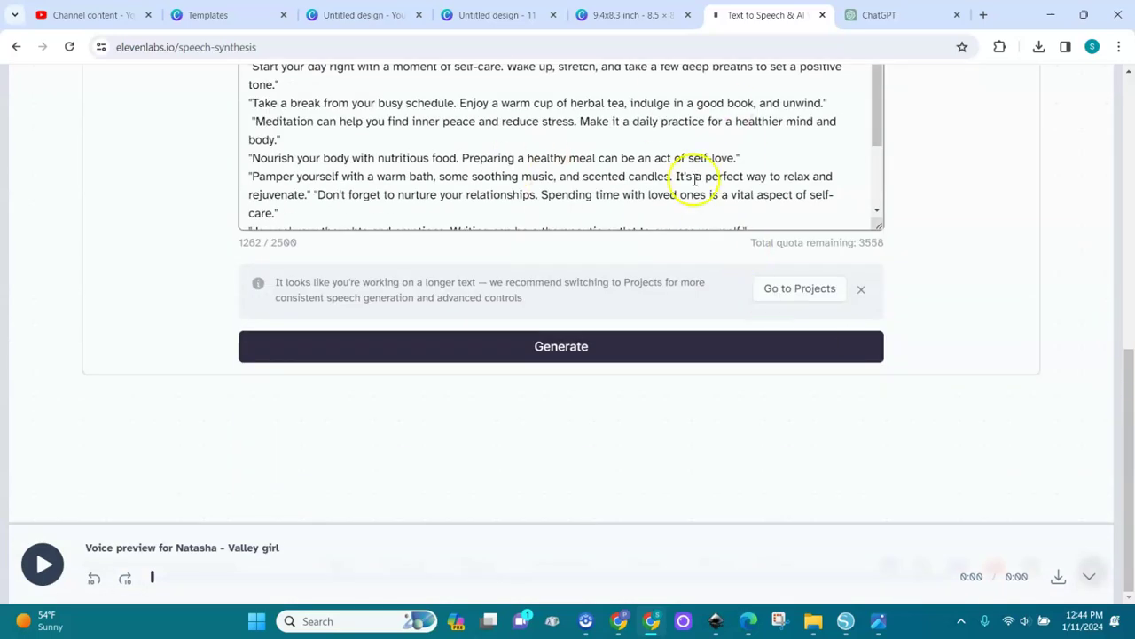
pyautogui.click(868, 138)
pyautogui.click(578, 351)
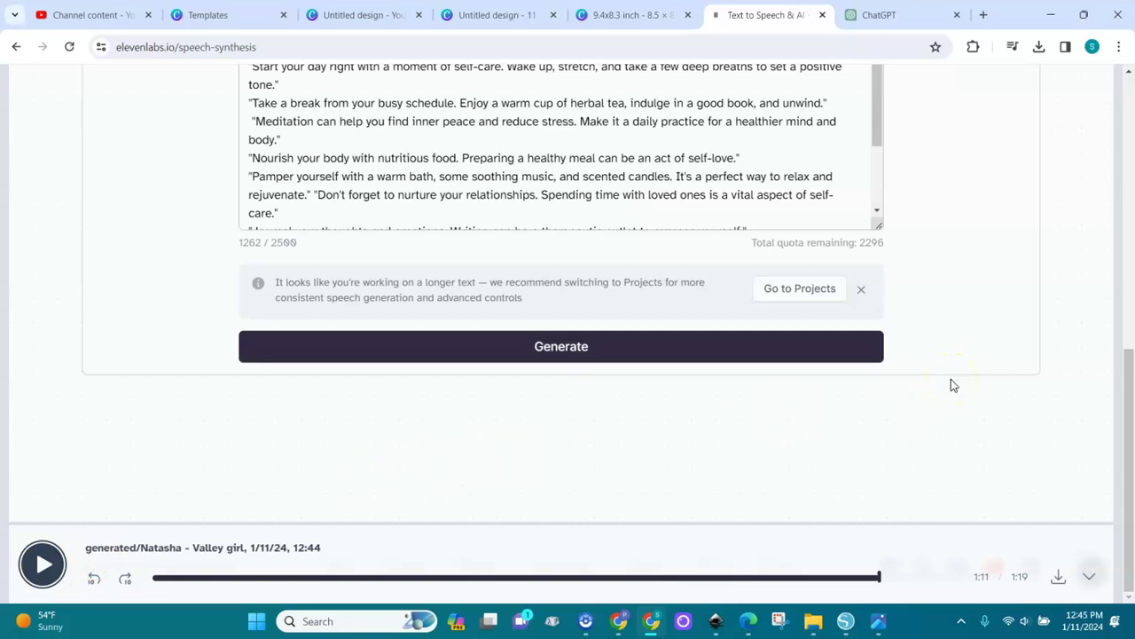
# - Download the generated self-care narration as an audio file
pyautogui.click(1132, 380)
pyautogui.moveTo(1132, 379); pyautogui.dragTo(1128, 271)
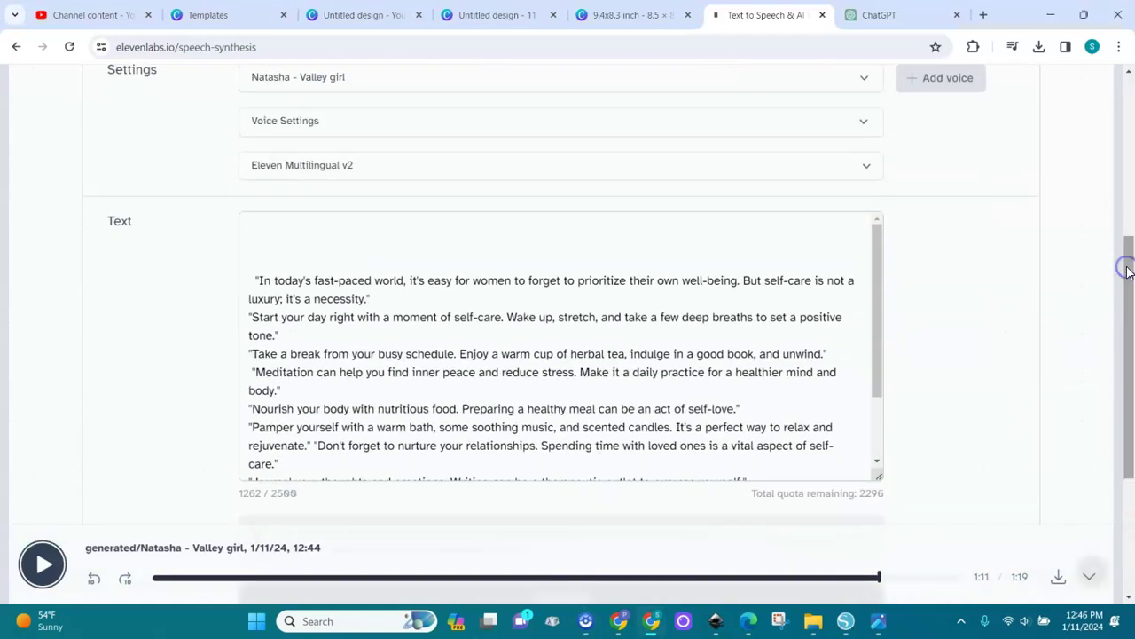
pyautogui.click(1059, 584)
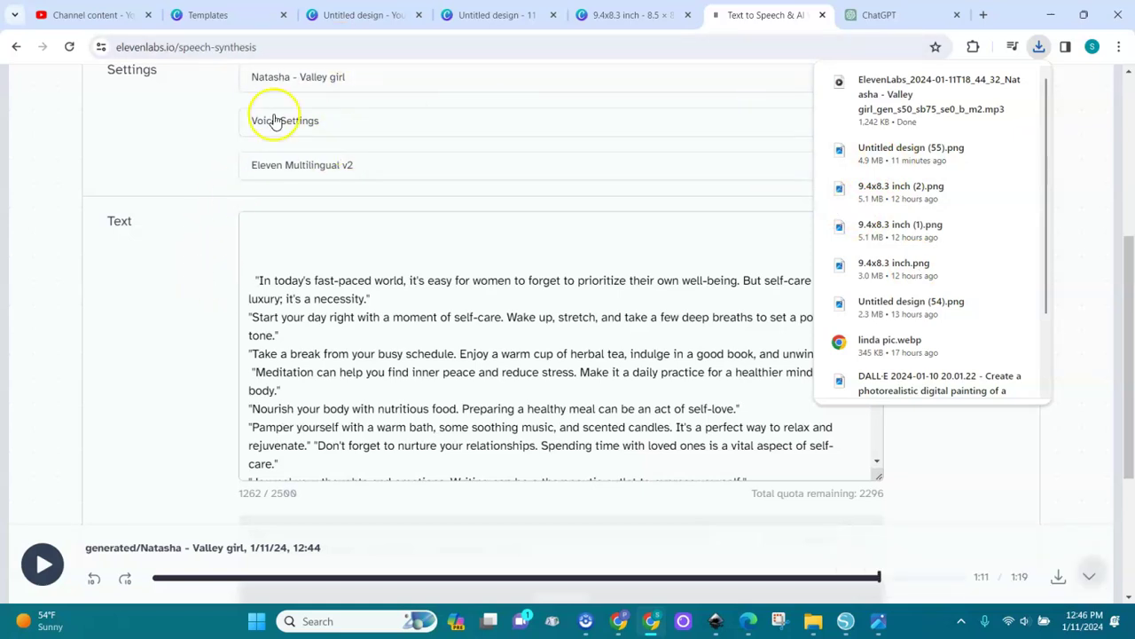
# - Switch to the Canva YouTube Livestream Video design and upload the downloaded ElevenLabs mp3 as the D-ID presenter's audio
pyautogui.click(346, 18)
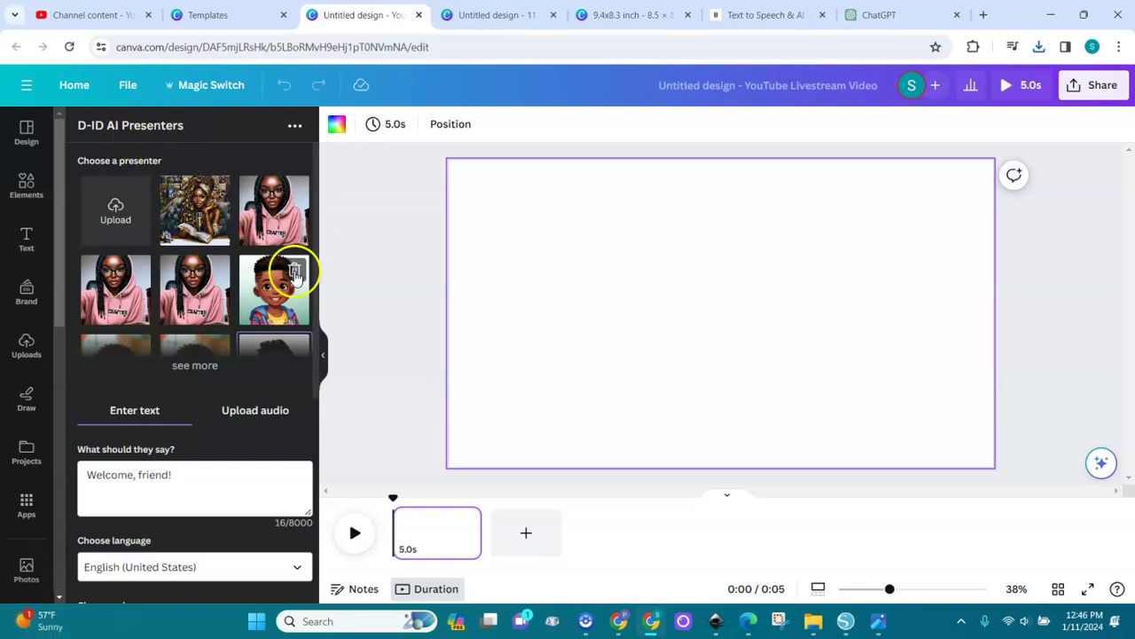
pyautogui.click(266, 410)
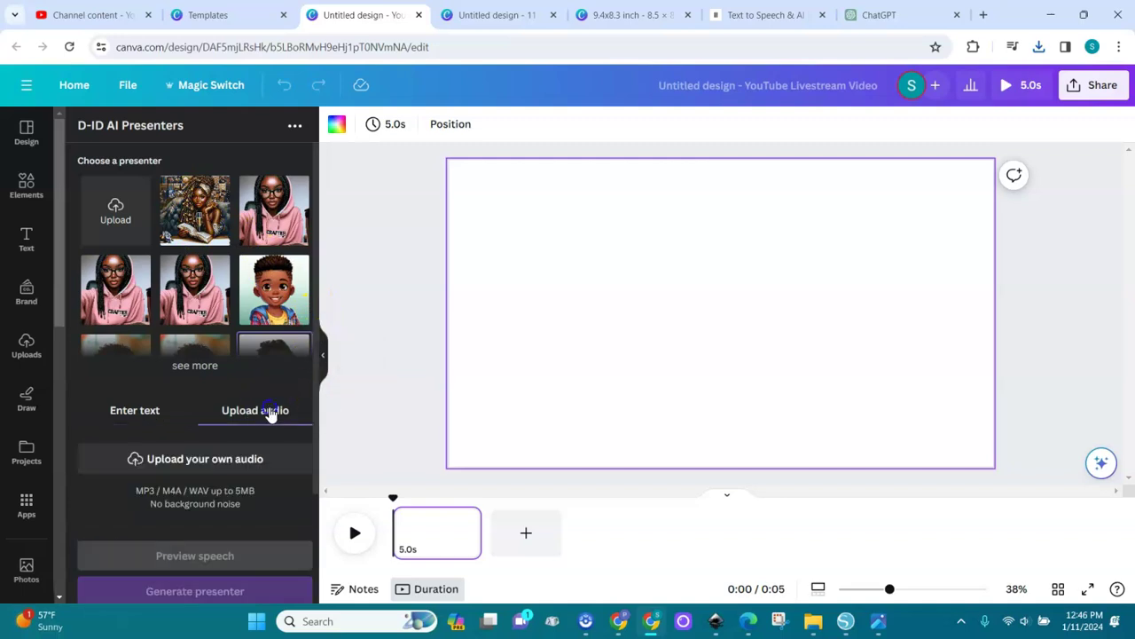
pyautogui.click(204, 467)
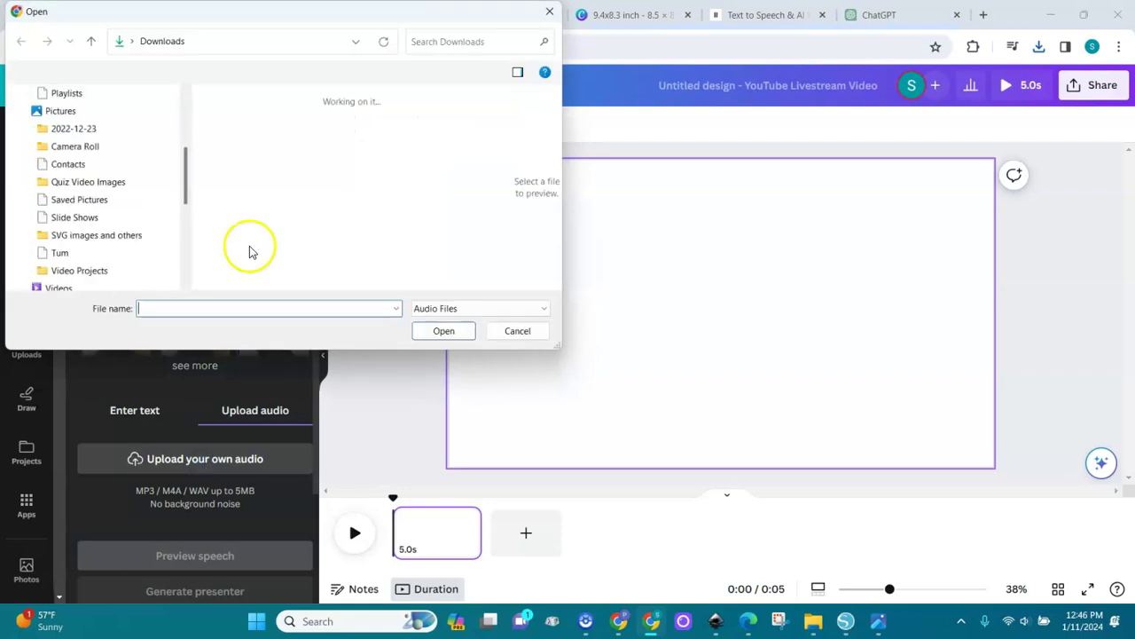
pyautogui.doubleClick(250, 150)
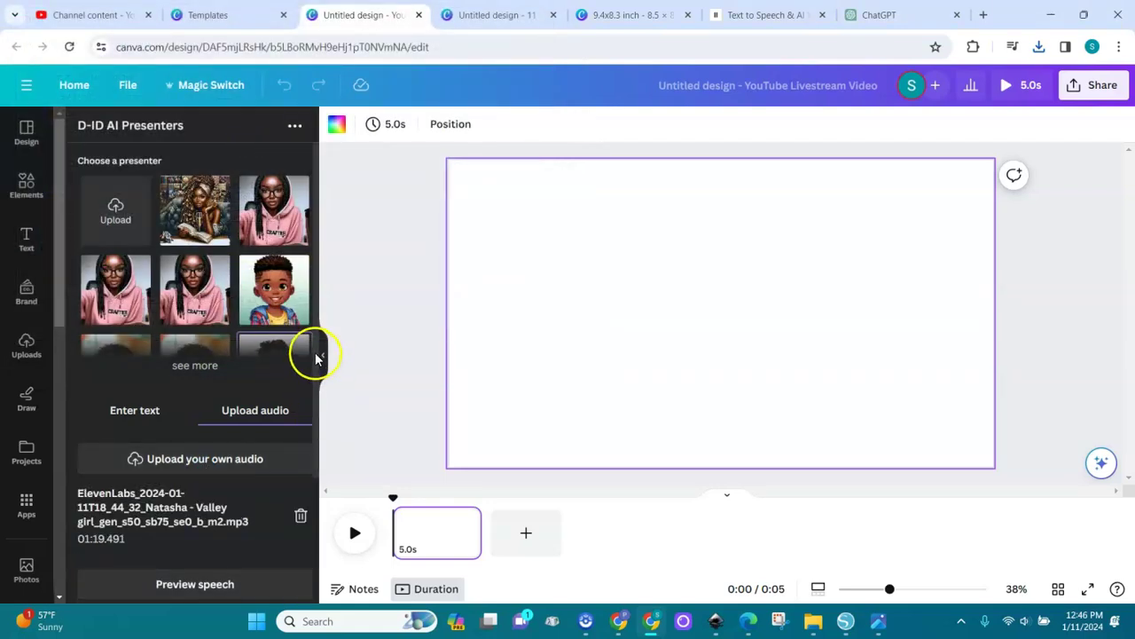
# - Choose the braided woman with the open book as presenter and generate the D-ID talking video
pyautogui.click(180, 204)
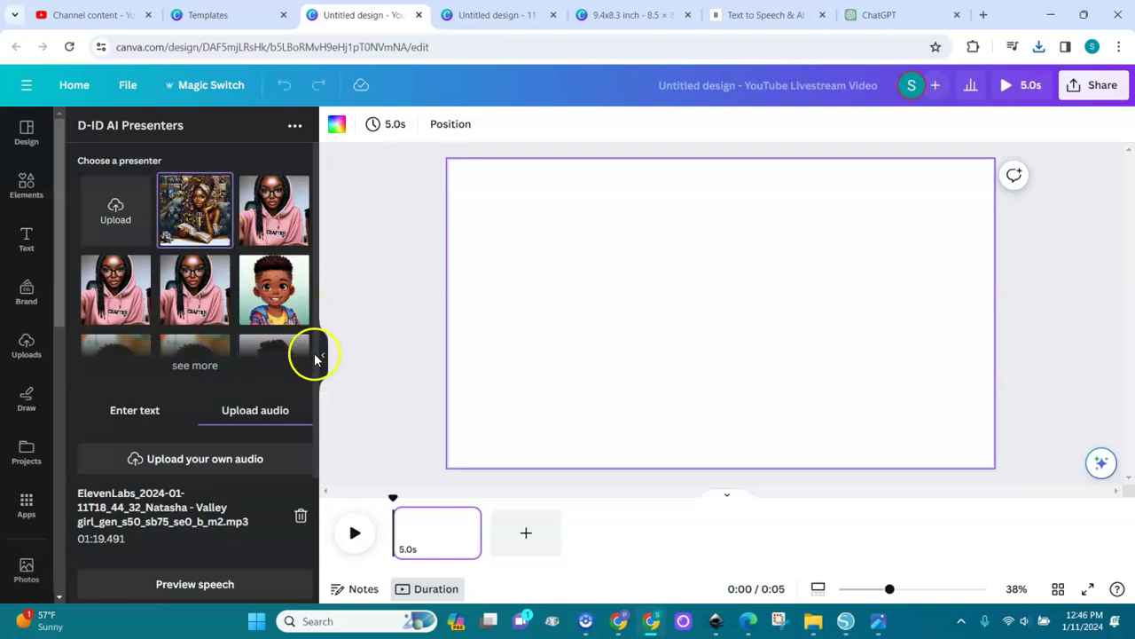
pyautogui.scroll(-3, 317, 371)
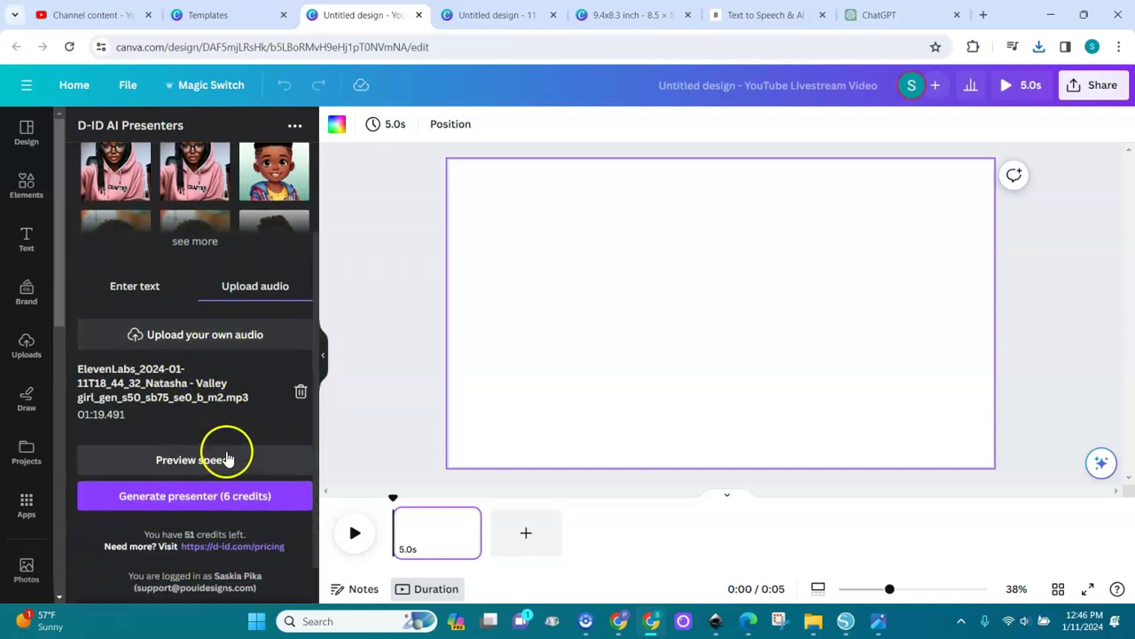
pyautogui.click(185, 499)
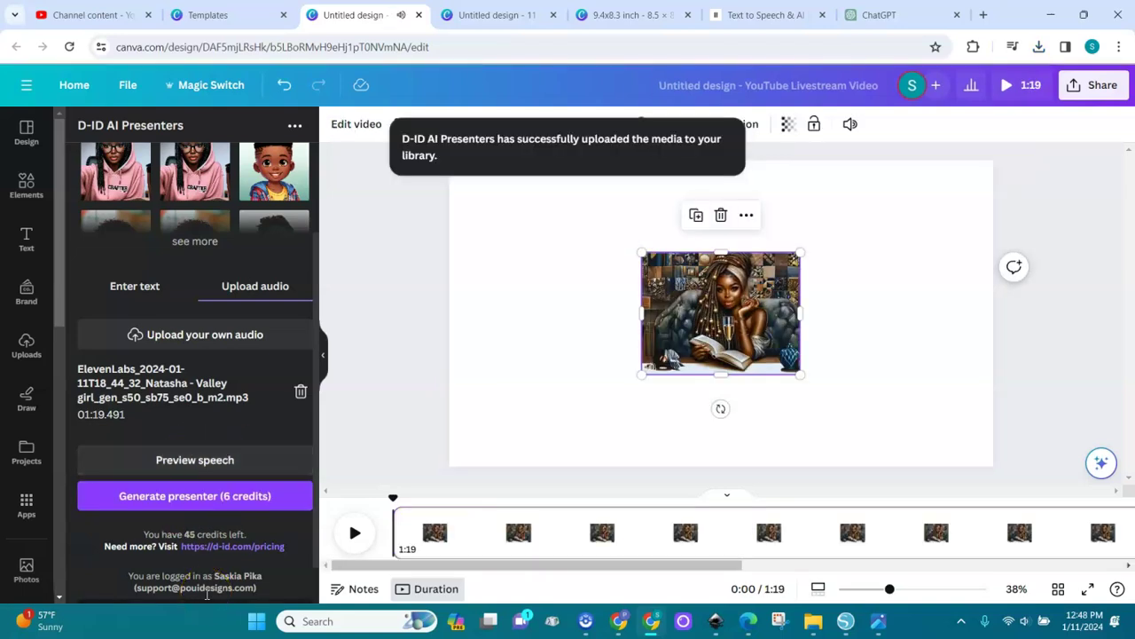
# - Play the start of the generated presenter clip, and enlarge it from the page's upper-left corner until it covers the whole page
pyautogui.click(355, 532)
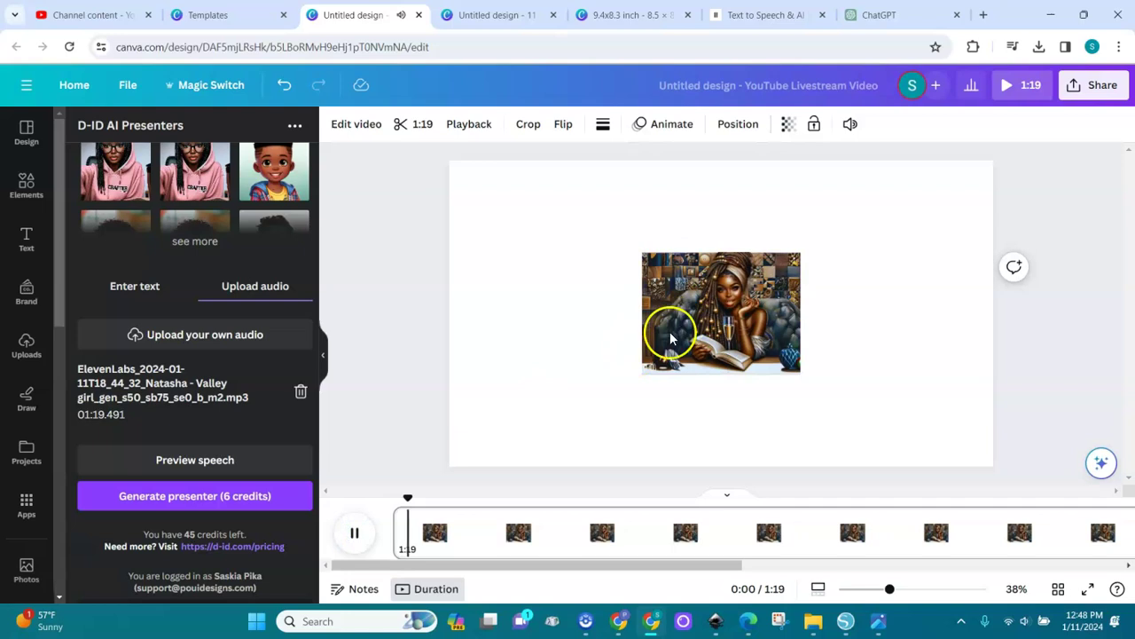
pyautogui.click(721, 320)
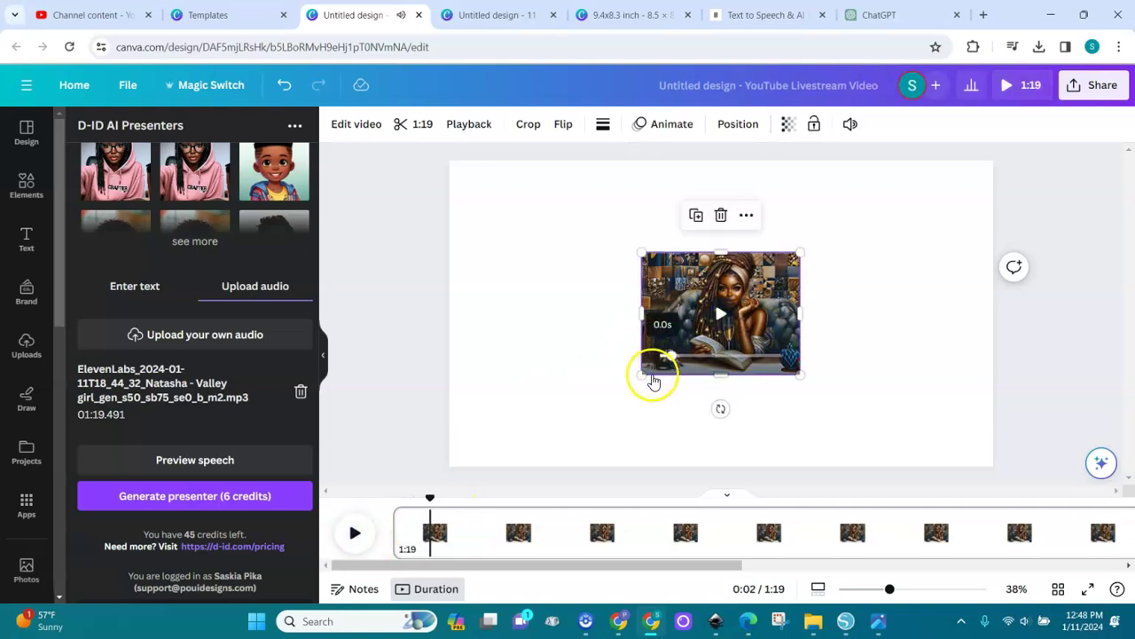
pyautogui.moveTo(639, 373); pyautogui.dragTo(436, 459)
pyautogui.moveTo(520, 334); pyautogui.dragTo(495, 239)
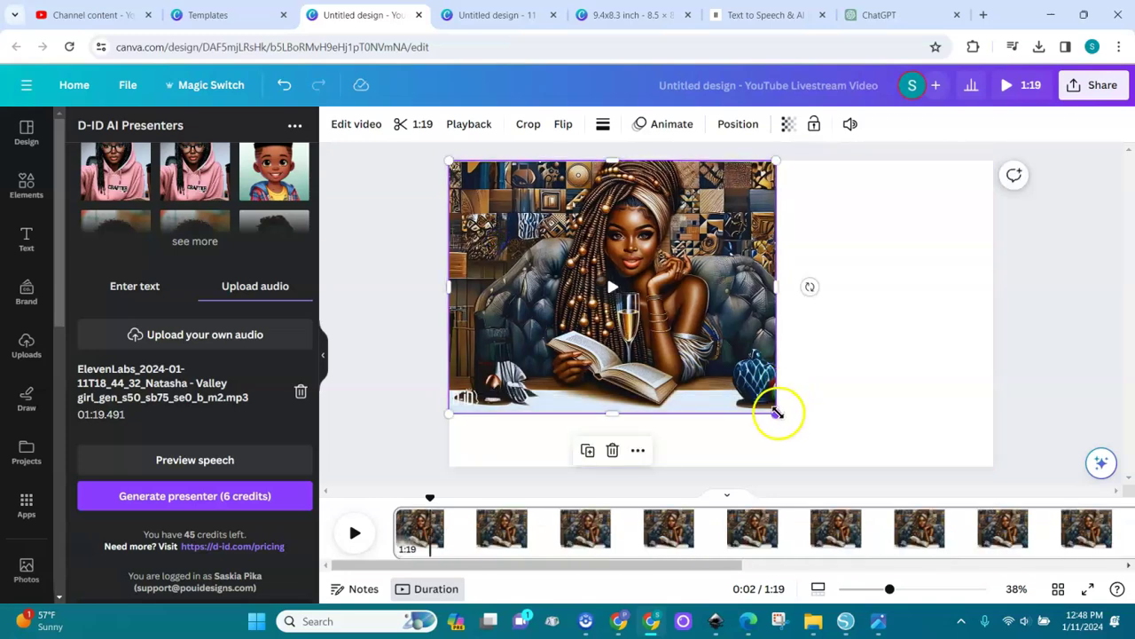
pyautogui.moveTo(778, 414); pyautogui.dragTo(1084, 466)
pyautogui.click(923, 382)
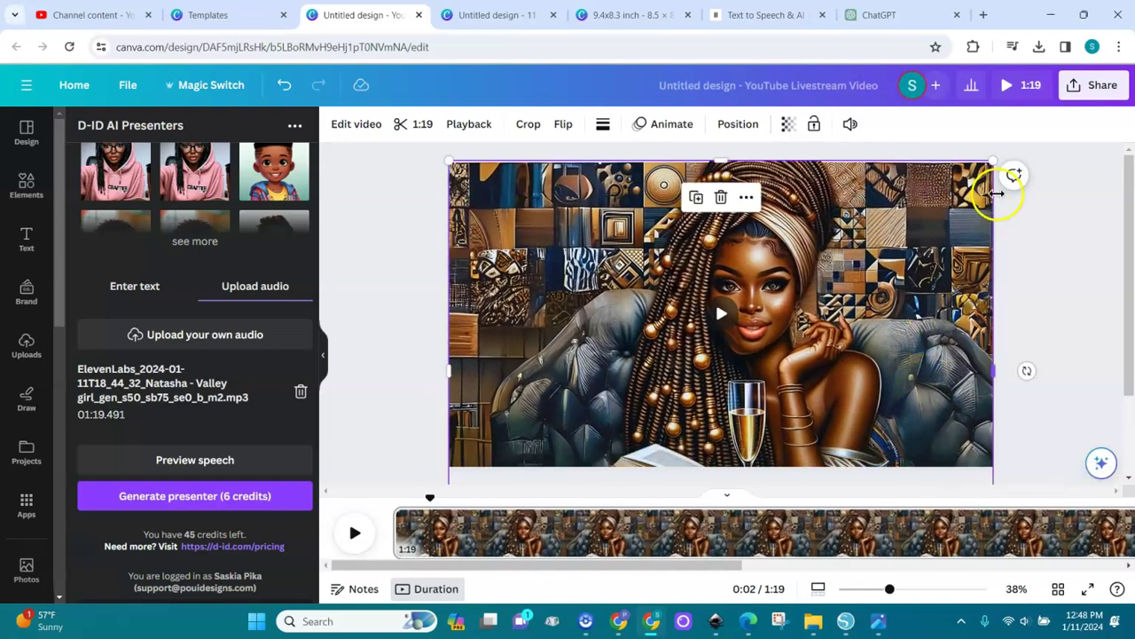
# - Play back the full-page presenter video to check its speech and lip movement
pyautogui.click(1059, 282)
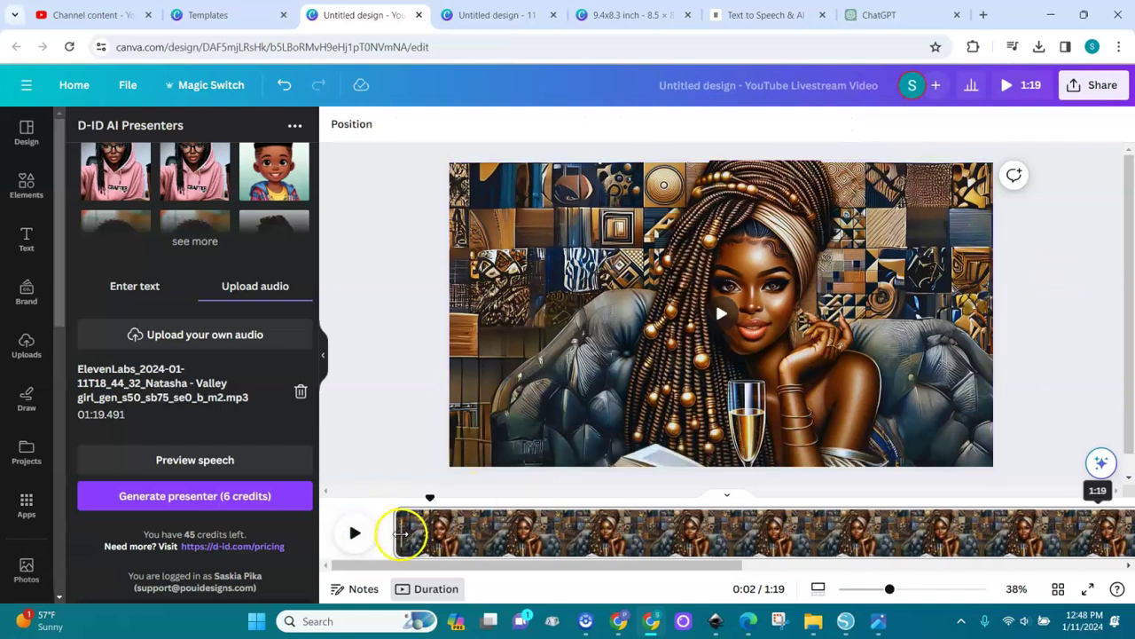
pyautogui.click(402, 525)
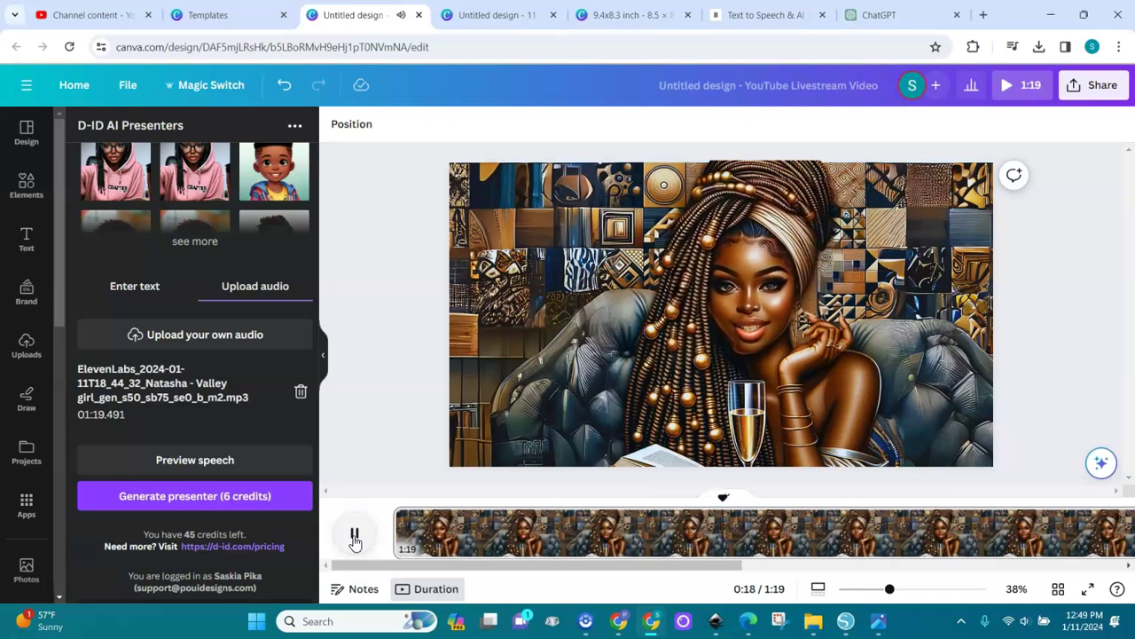
pyautogui.click(354, 535)
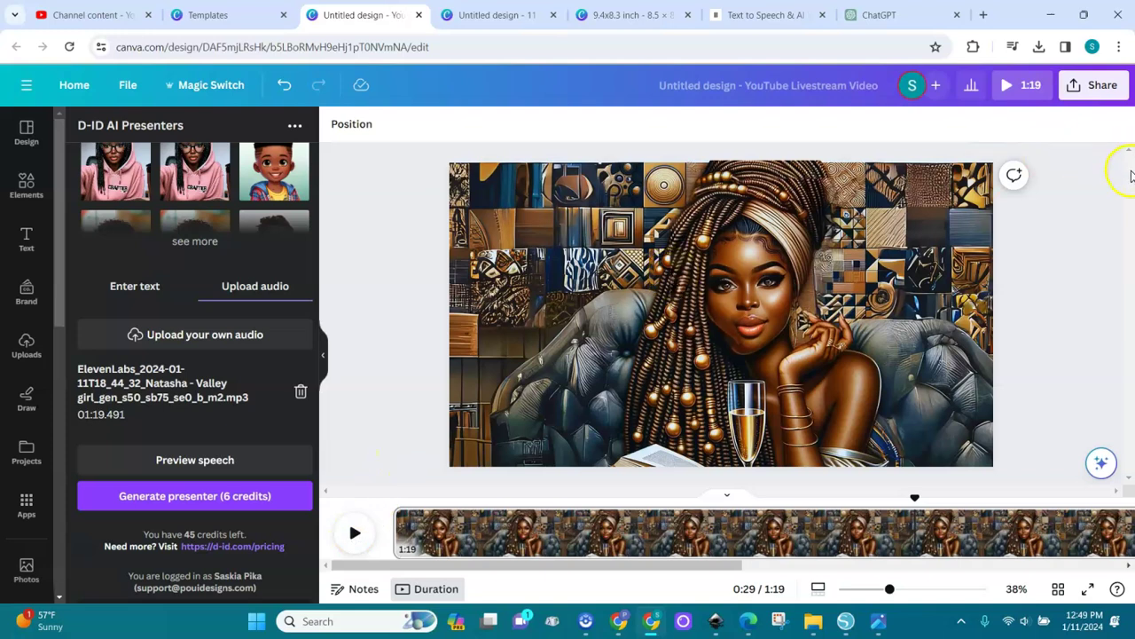
# - Download the design as an MP4 video at 1080p (HD) quality
pyautogui.click(1095, 88)
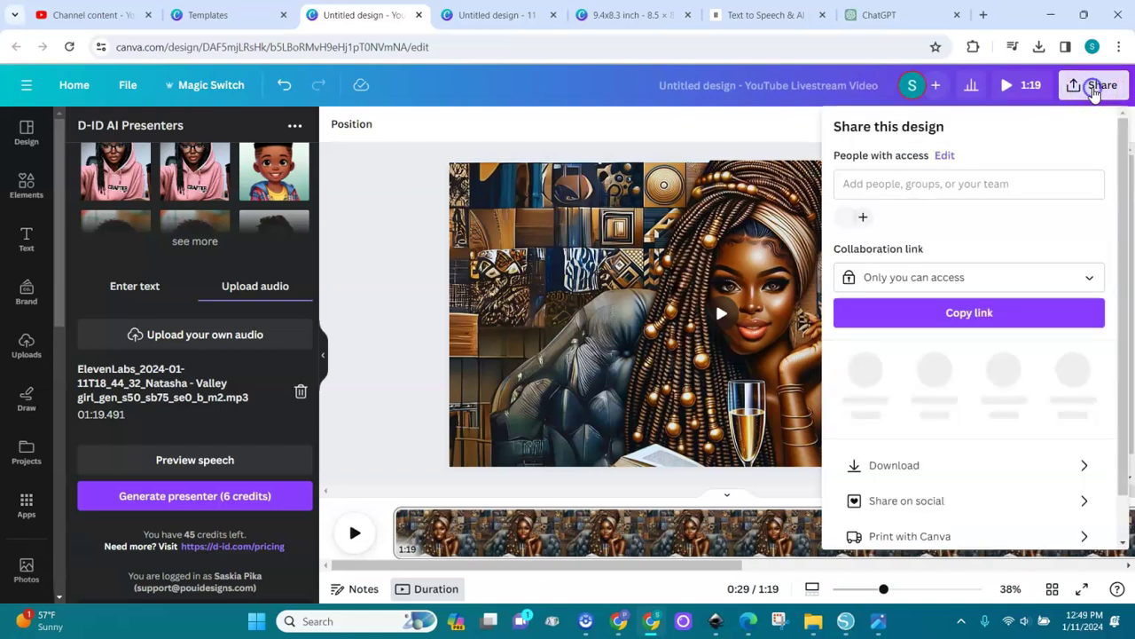
pyautogui.click(881, 466)
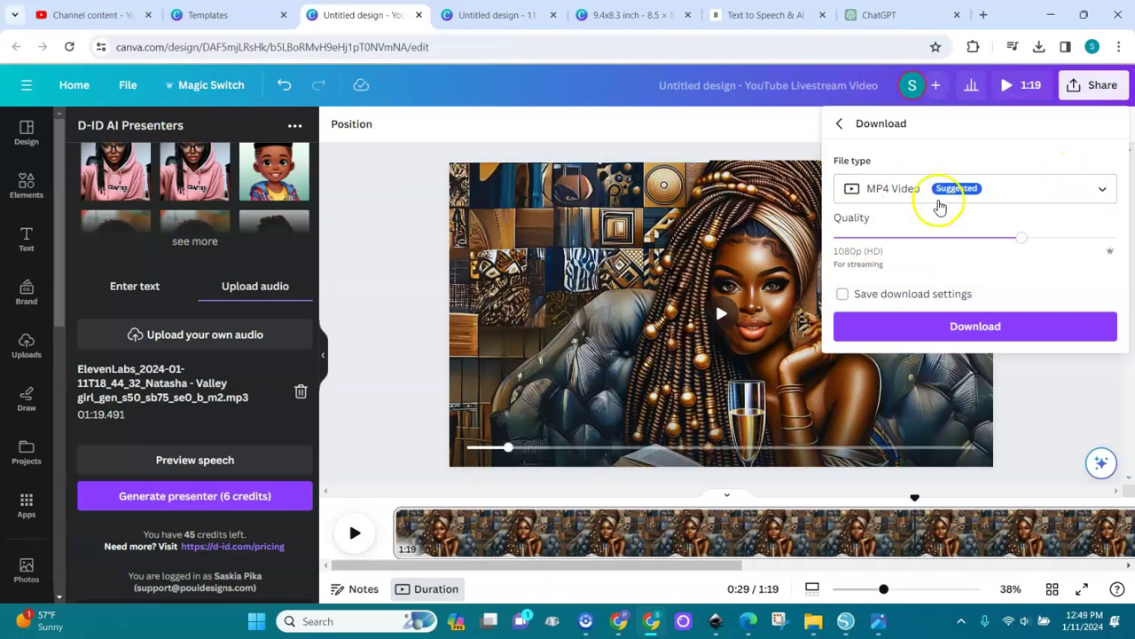
pyautogui.click(973, 327)
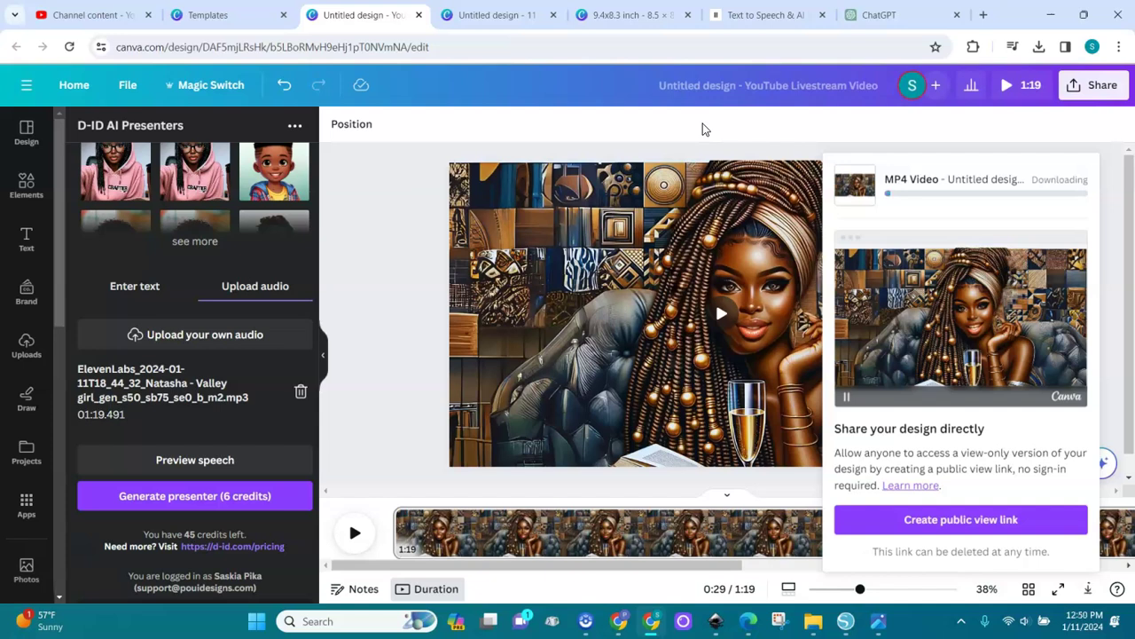
pyautogui.click(675, 115)
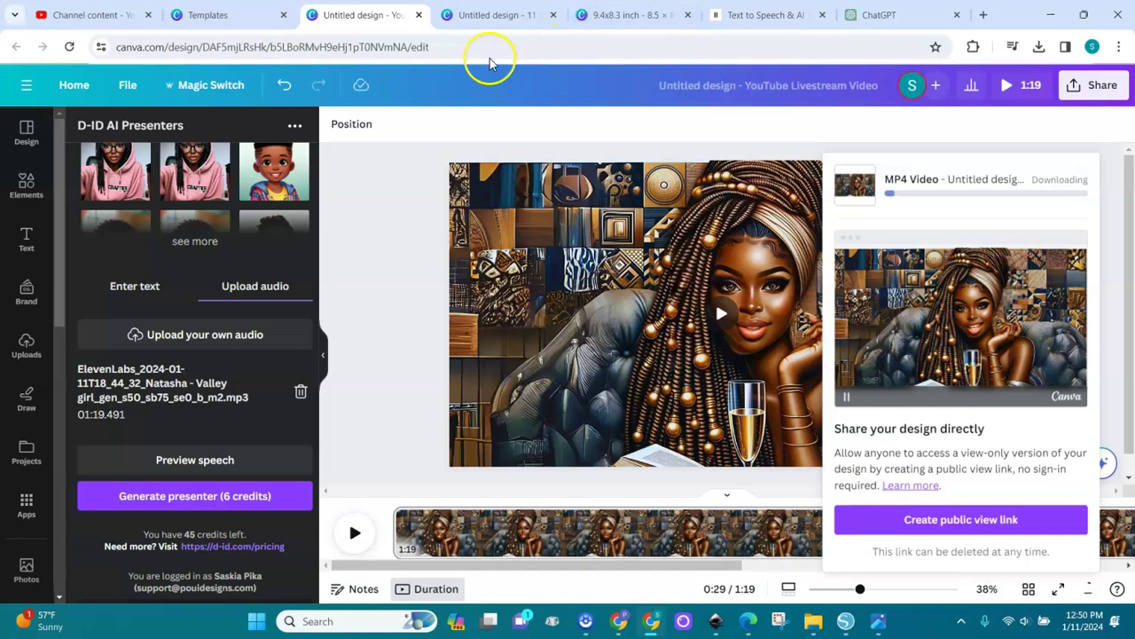
# - Search the Canva home page's templates for "instagram reels video" and browse the resulting designs
pyautogui.click(470, 18)
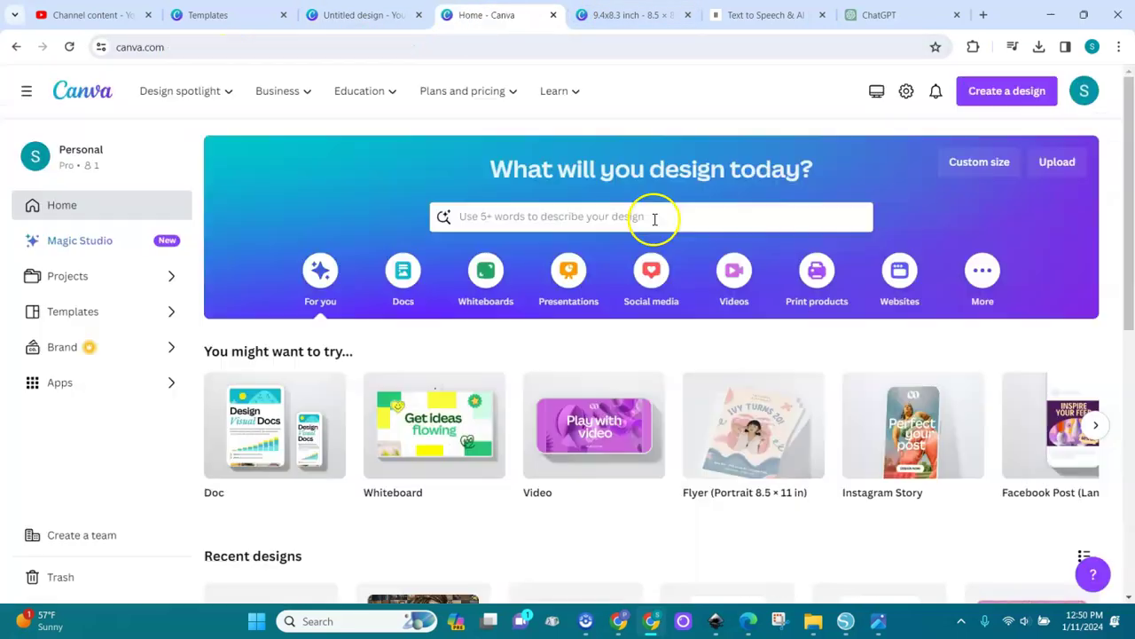
pyautogui.click(655, 219)
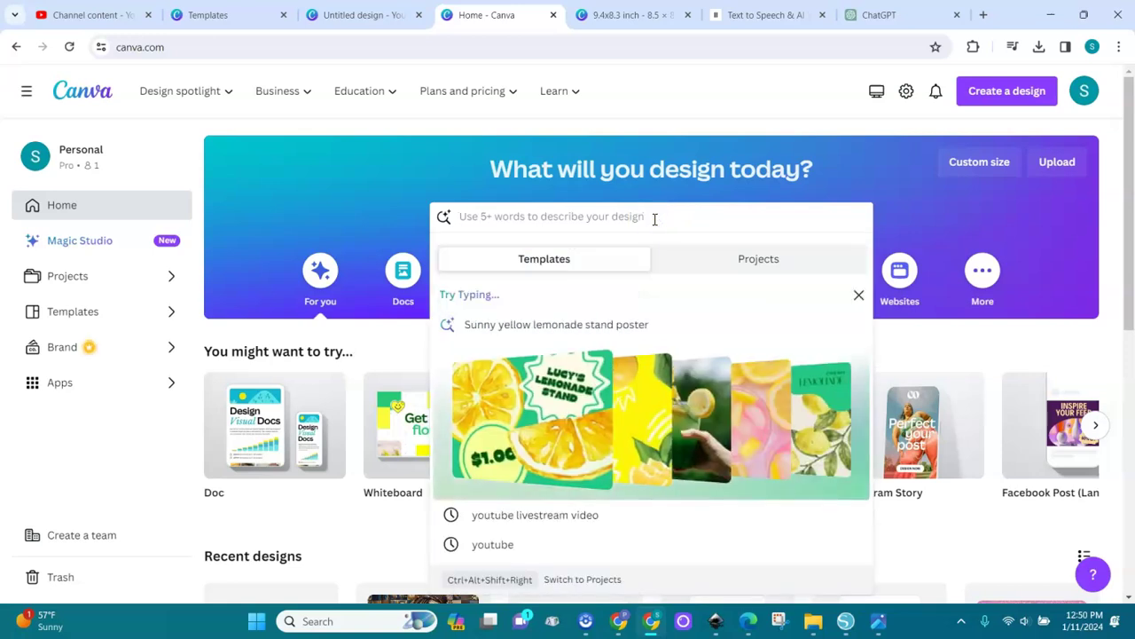
pyautogui.write('insta')
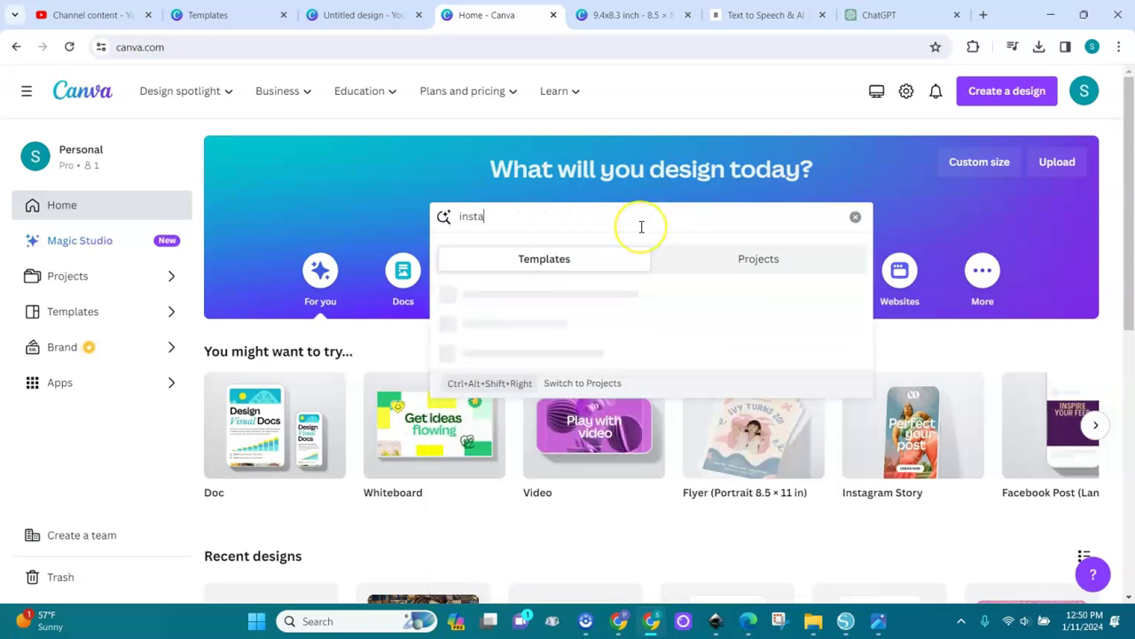
pyautogui.write('gram reel')
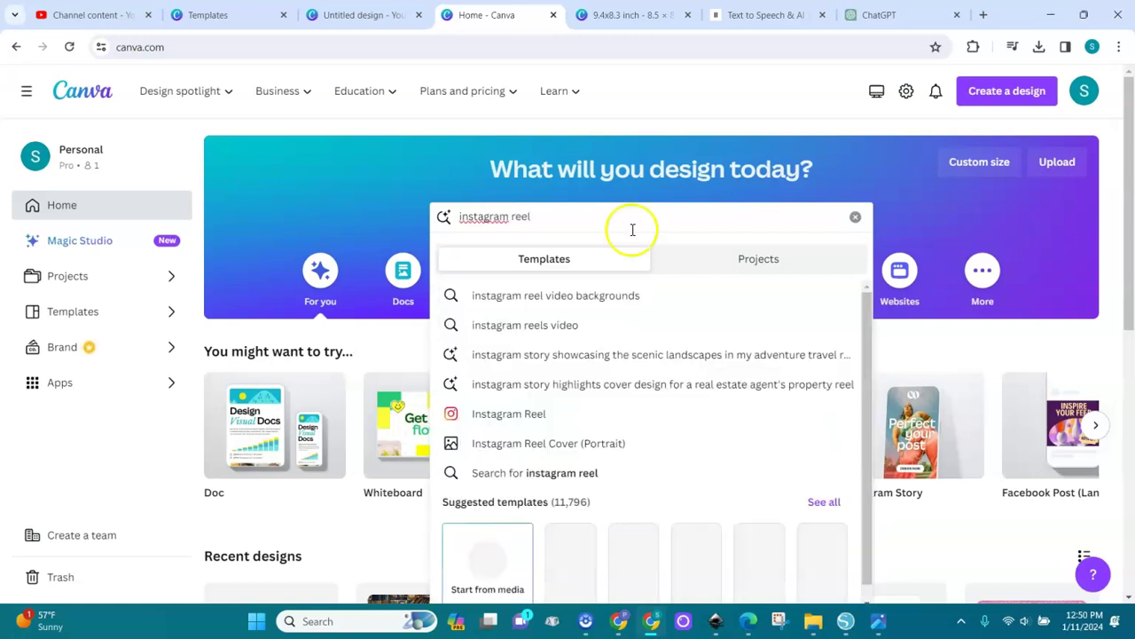
pyautogui.click(560, 327)
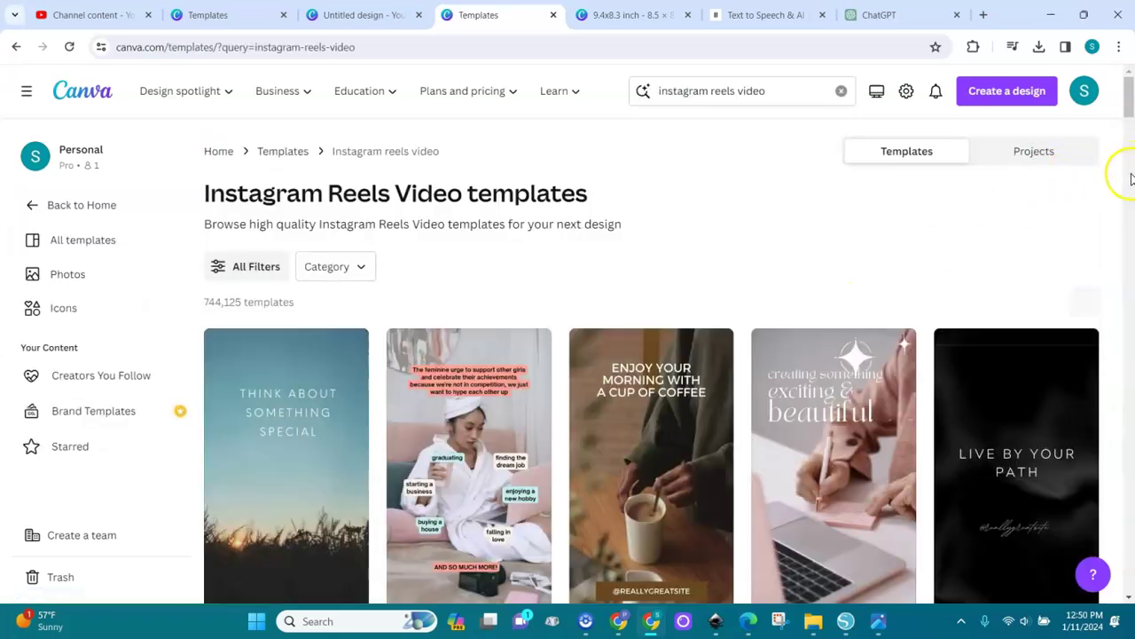
pyautogui.moveTo(1129, 106)
pyautogui.mouseDown()
pyautogui.moveTo(1127, 253)
pyautogui.moveTo(1127, 99)
pyautogui.moveTo(1127, 109)
pyautogui.mouseUp()
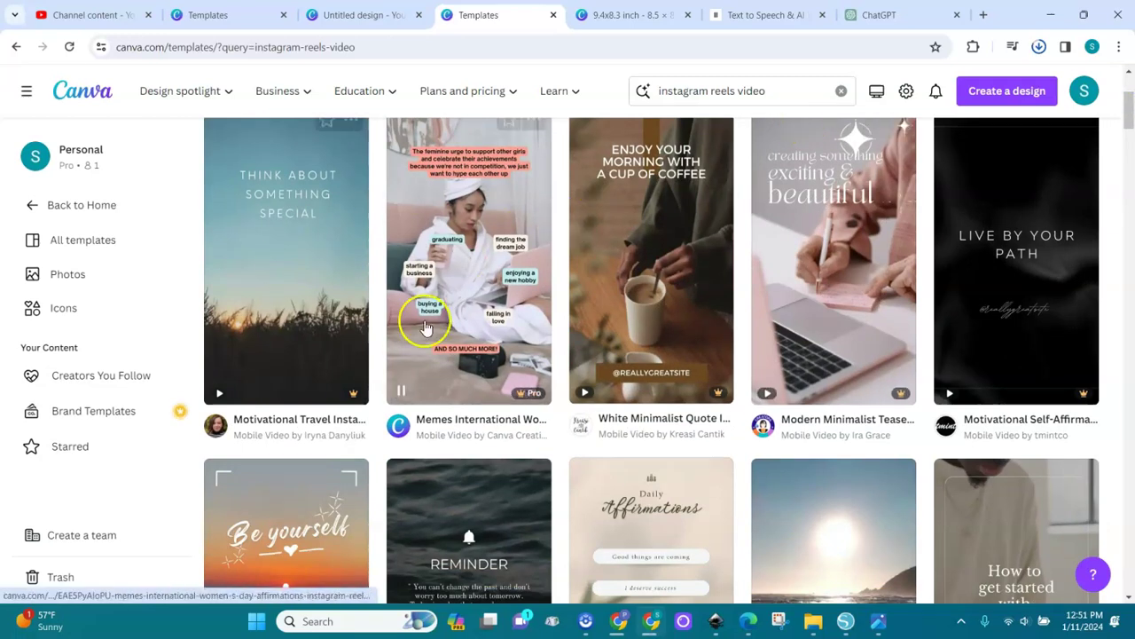
# - Return to the presenter video design, dismiss the finished download's share panel, and play a short part of the clip
pyautogui.moveTo(240, 248)
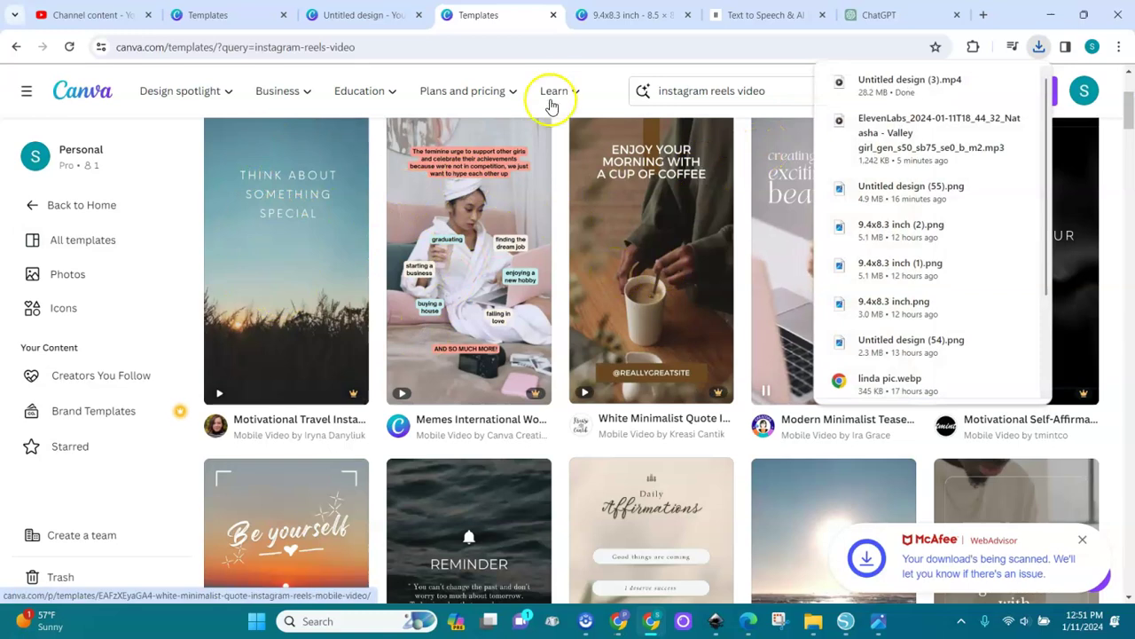
pyautogui.click(352, 14)
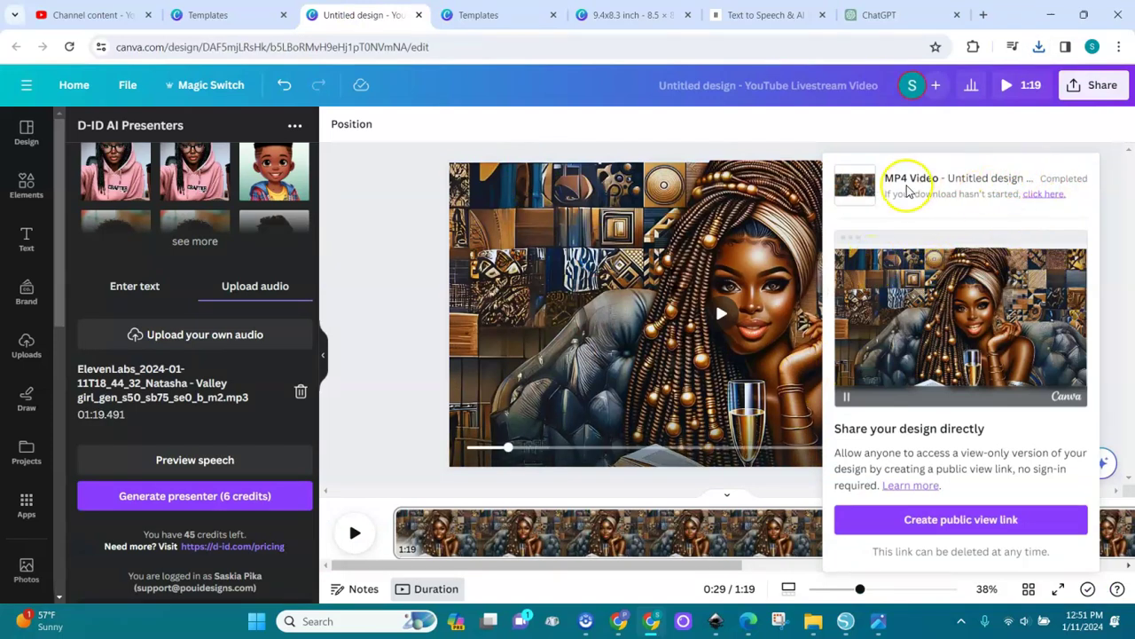
pyautogui.click(401, 315)
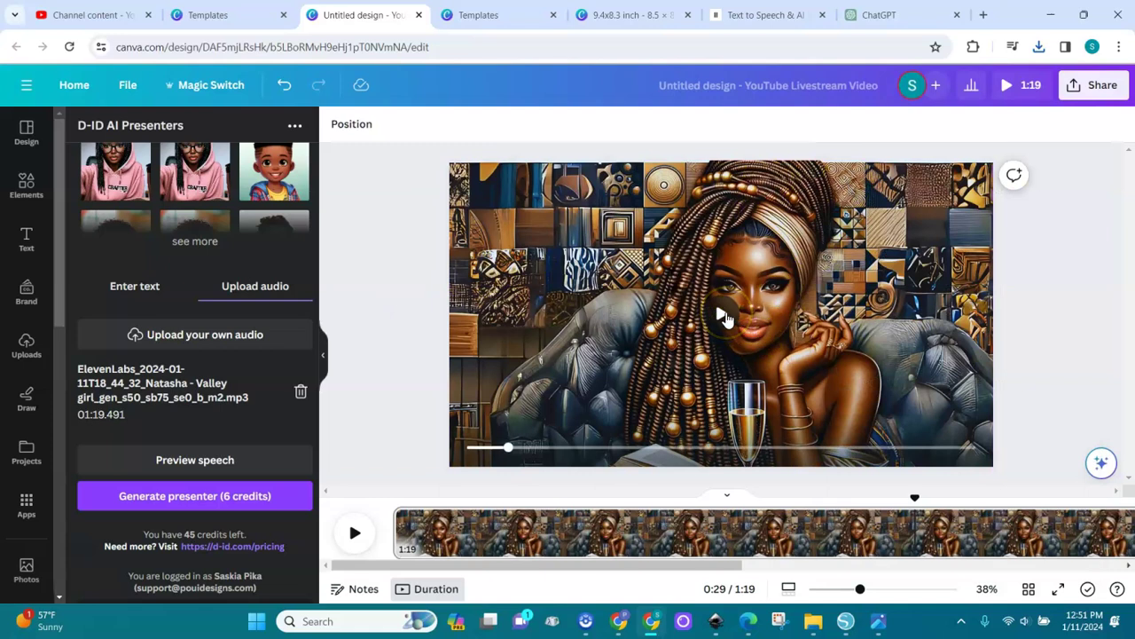
pyautogui.click(723, 315)
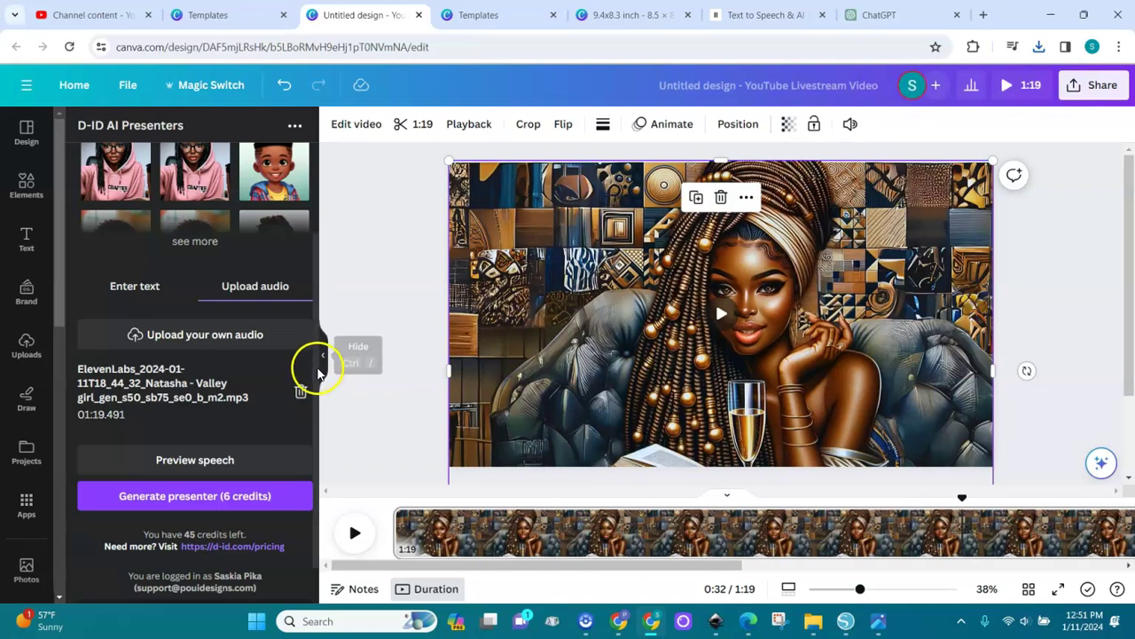
# - Review the D-ID AI Presenters setup, from the presenter choices and uploaded audio to the speech preview, generation option and credits
pyautogui.scroll(2, 311, 322)
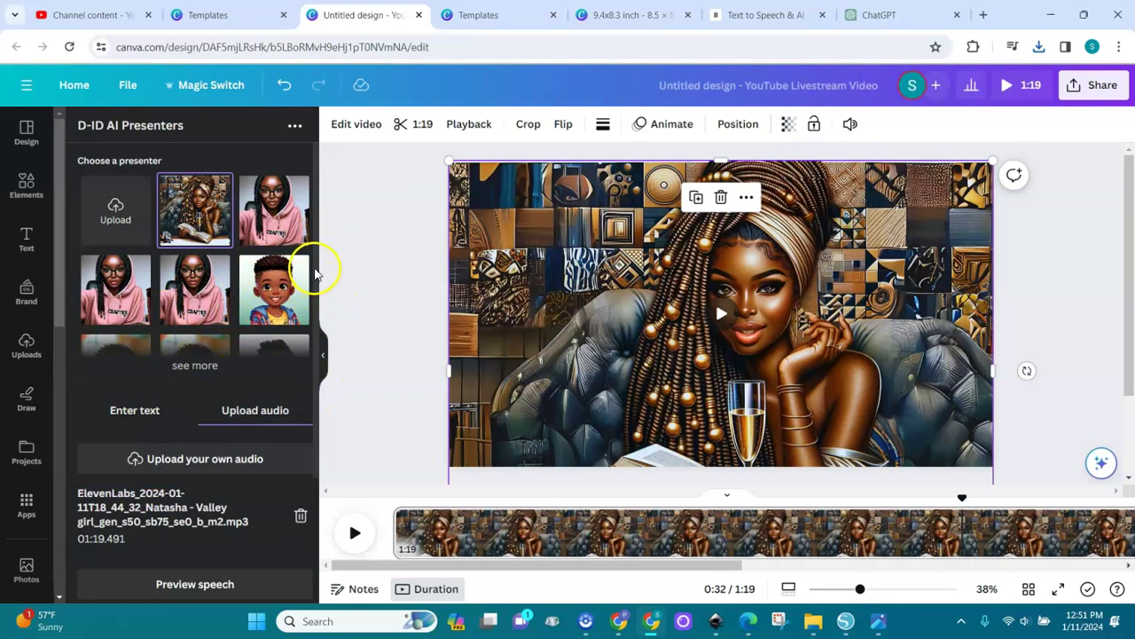
pyautogui.scroll(-3, 315, 273)
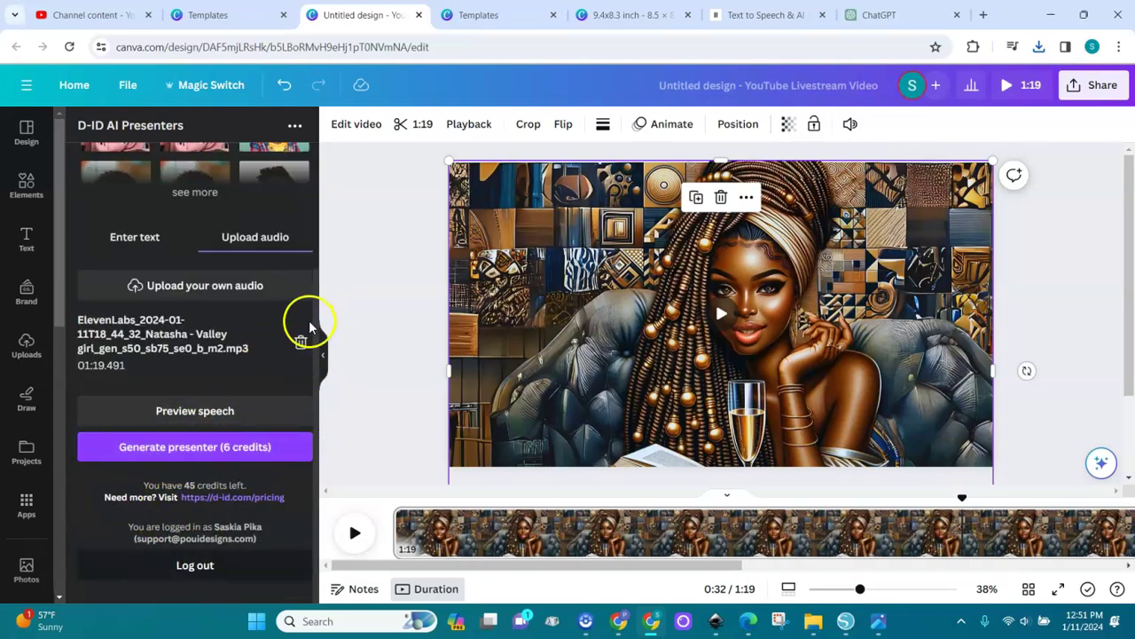
pyautogui.scroll(3, 315, 323)
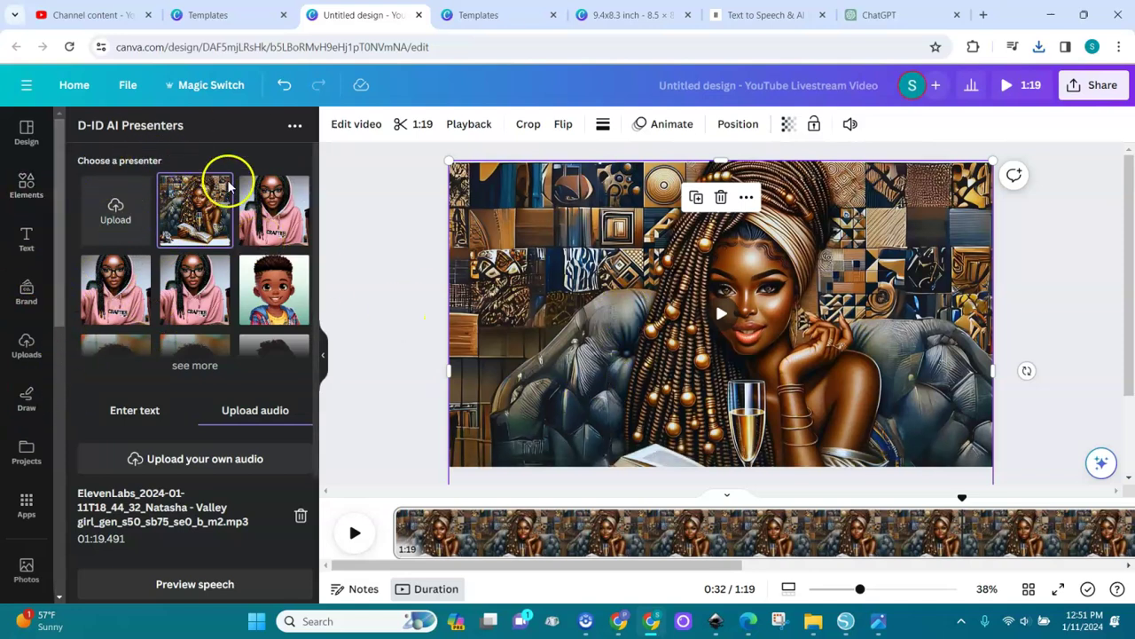
pyautogui.scroll(-2, 313, 404)
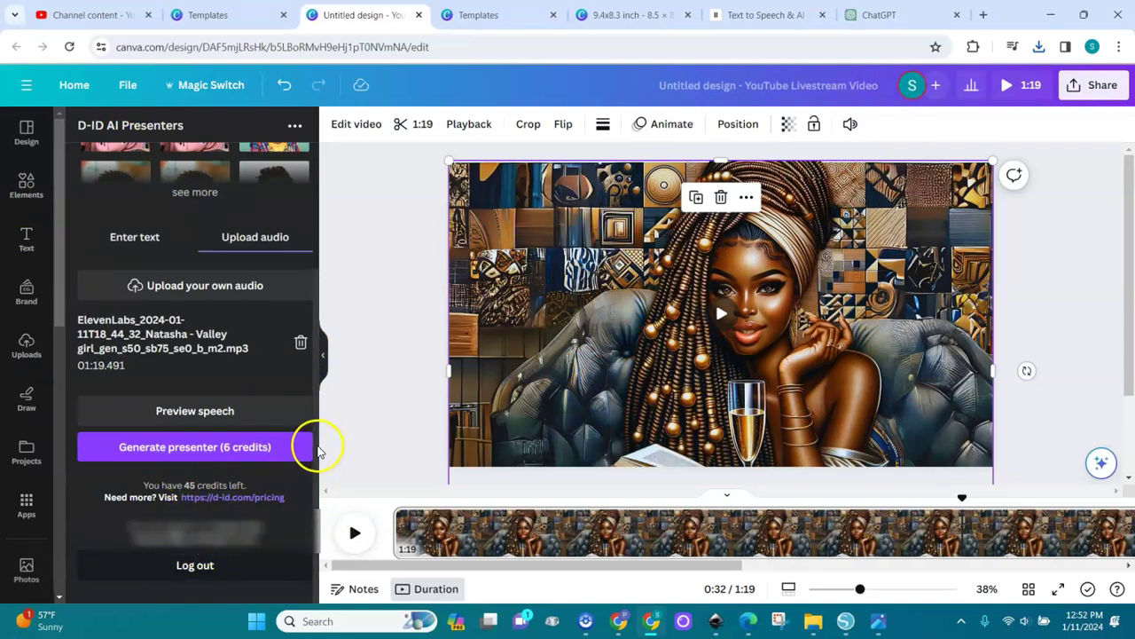
pyautogui.moveTo(315, 446); pyautogui.dragTo(312, 304)
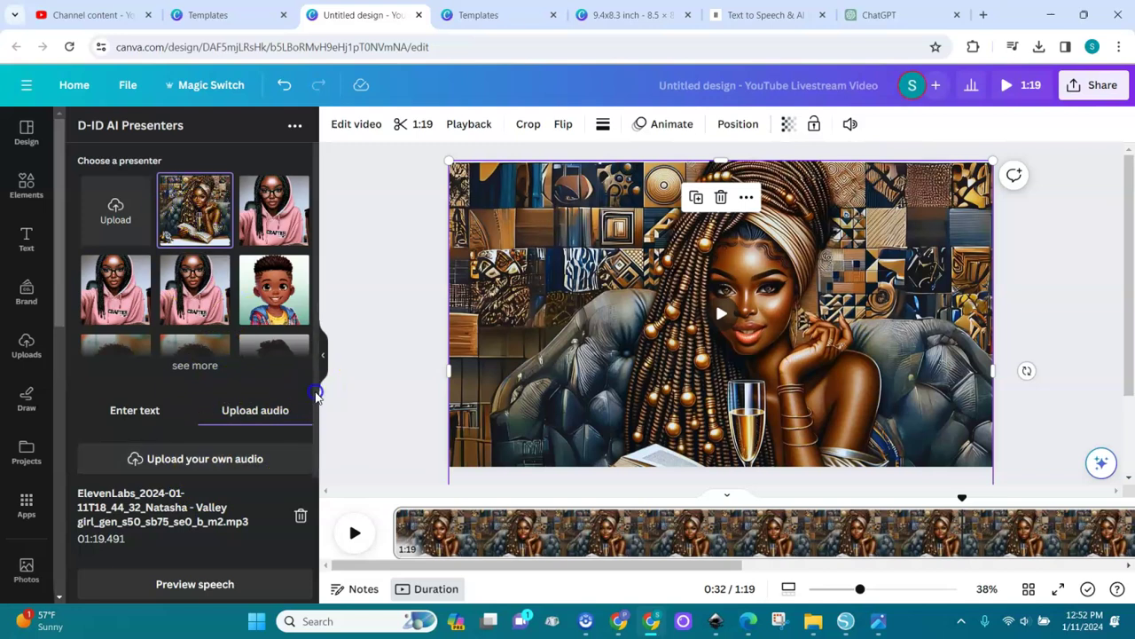
pyautogui.moveTo(317, 395); pyautogui.dragTo(317, 456)
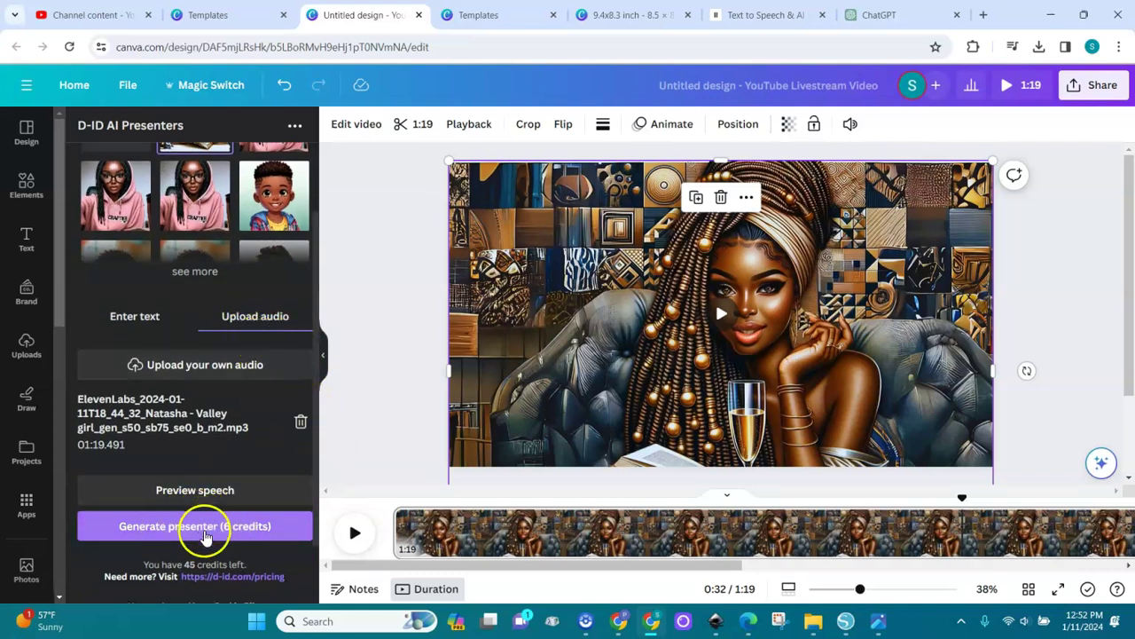
pyautogui.moveTo(316, 320); pyautogui.dragTo(316, 252)
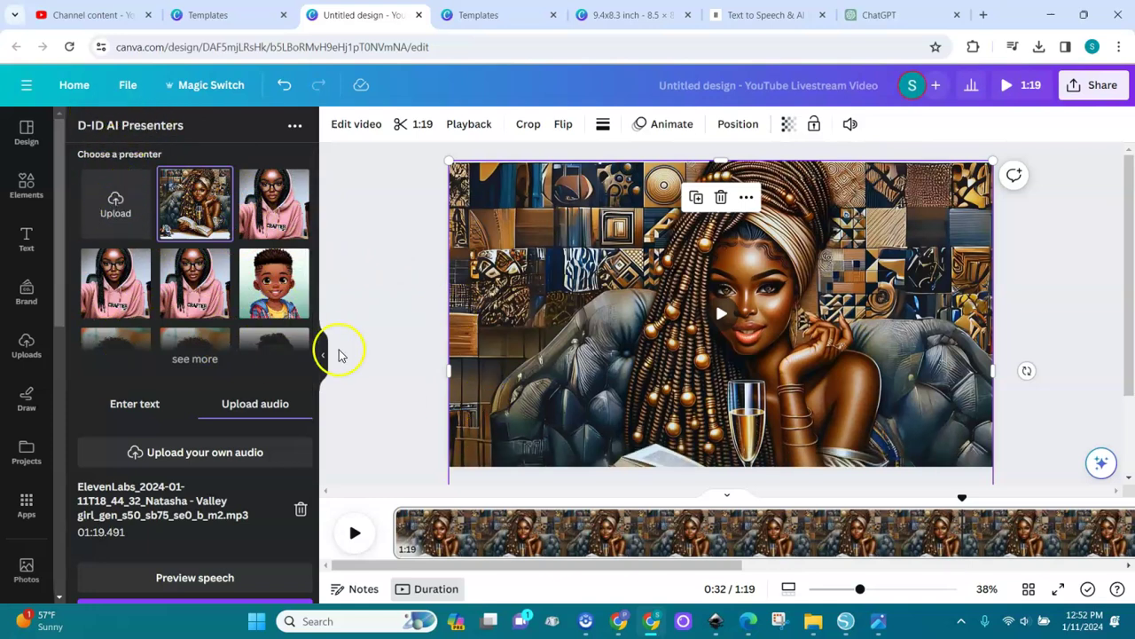
pyautogui.scroll(-2, 319, 340)
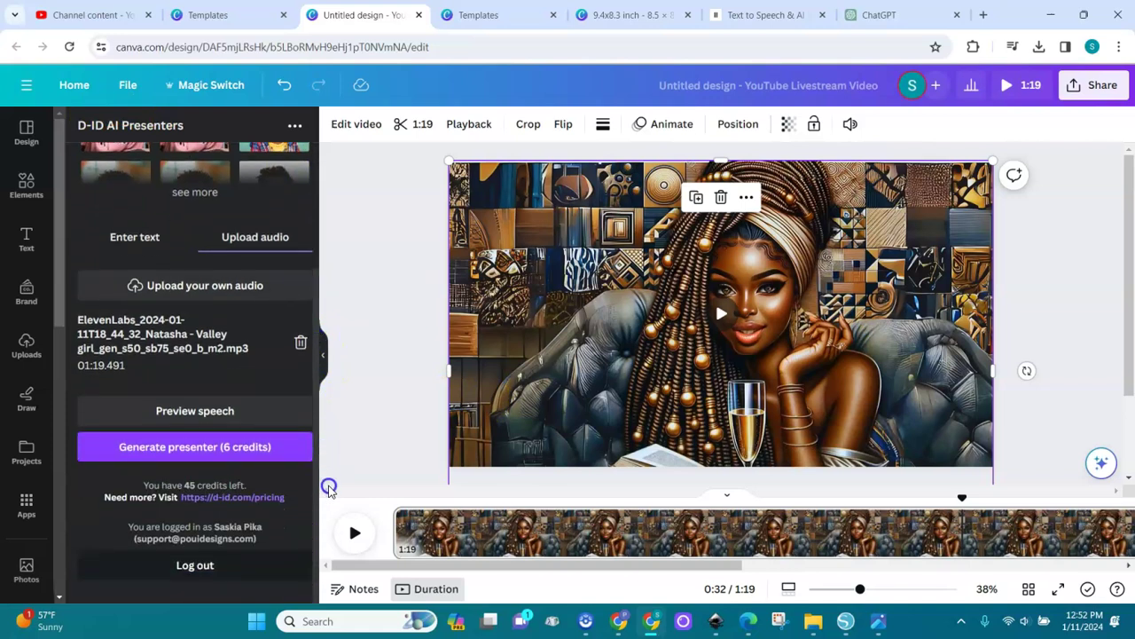